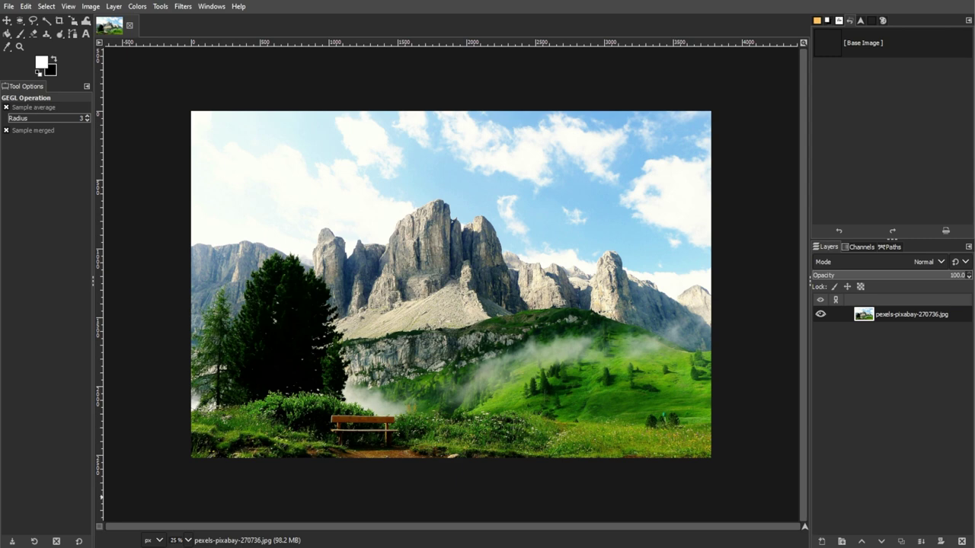
# Duplicate the photo layer pexels-pixabay-270736.jpg
pyautogui.click(883, 314)
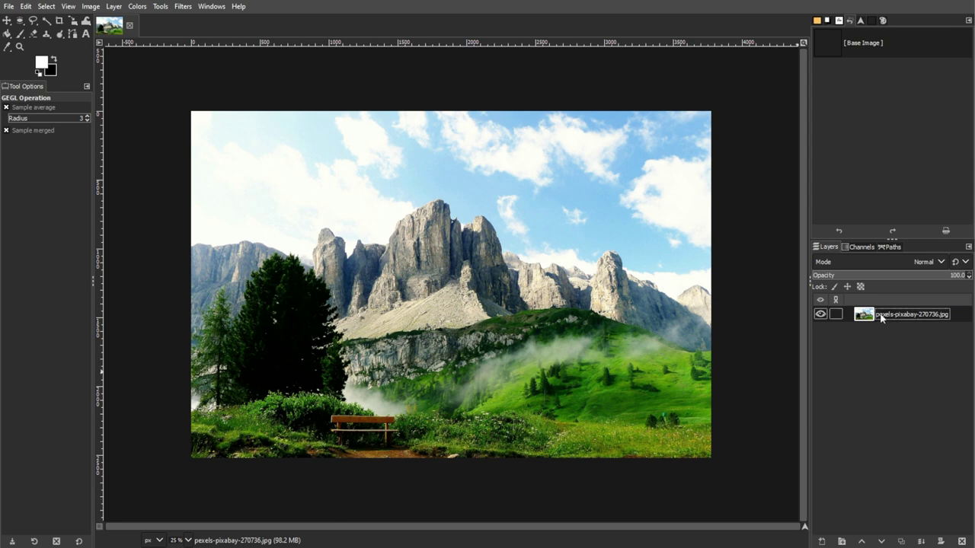
pyautogui.click(118, 9)
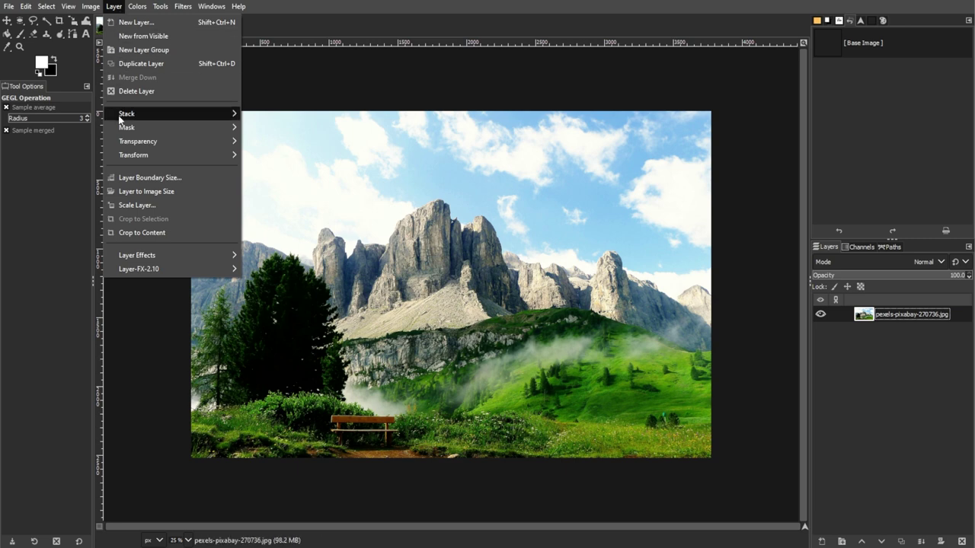
pyautogui.click(221, 64)
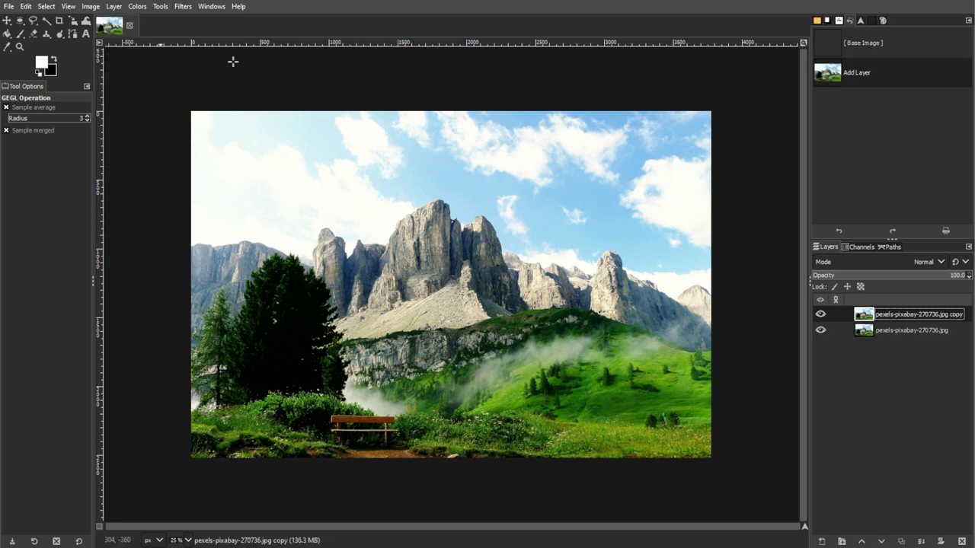
# Desaturate the duplicated layer using the Luminance mode
pyautogui.click(142, 7)
pyautogui.moveTo(248, 245)
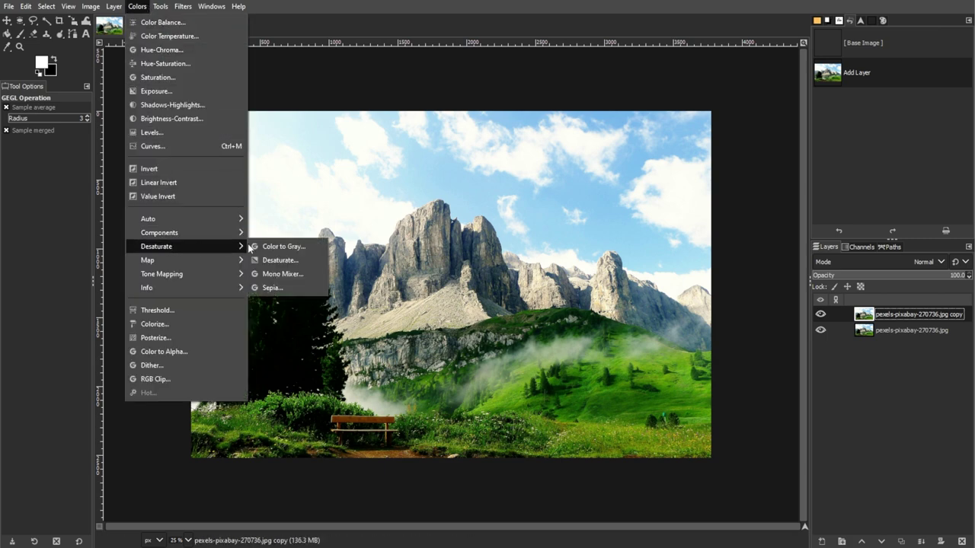
pyautogui.click(276, 261)
pyautogui.click(560, 182)
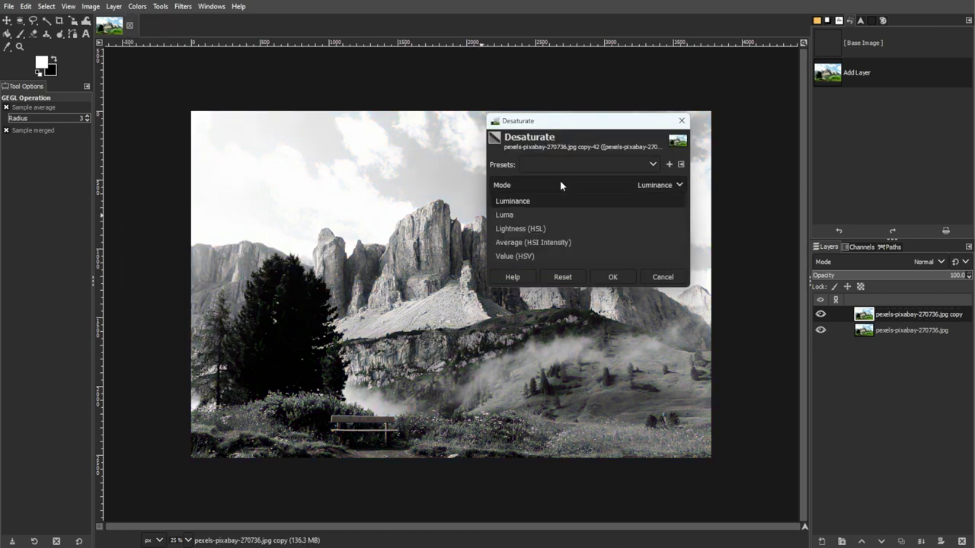
pyautogui.click(521, 207)
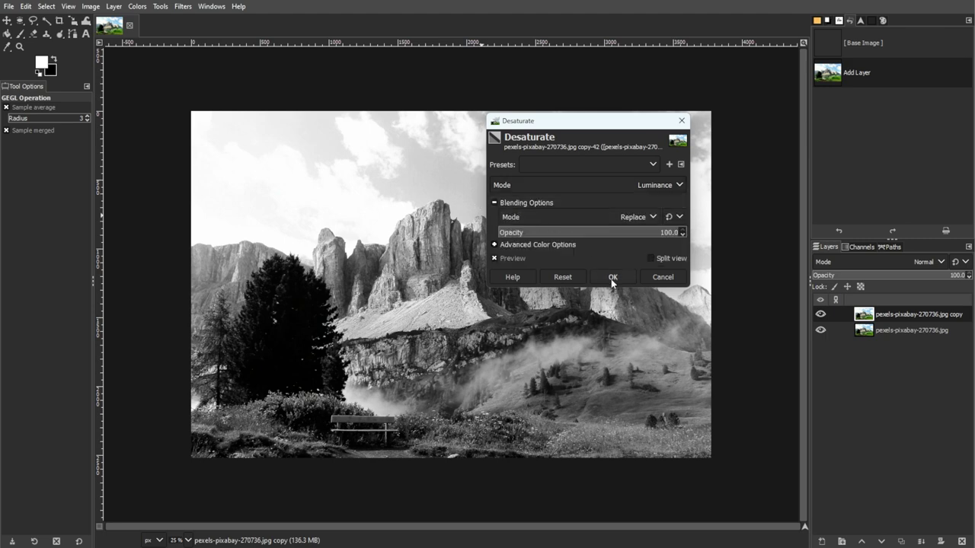
pyautogui.click(611, 277)
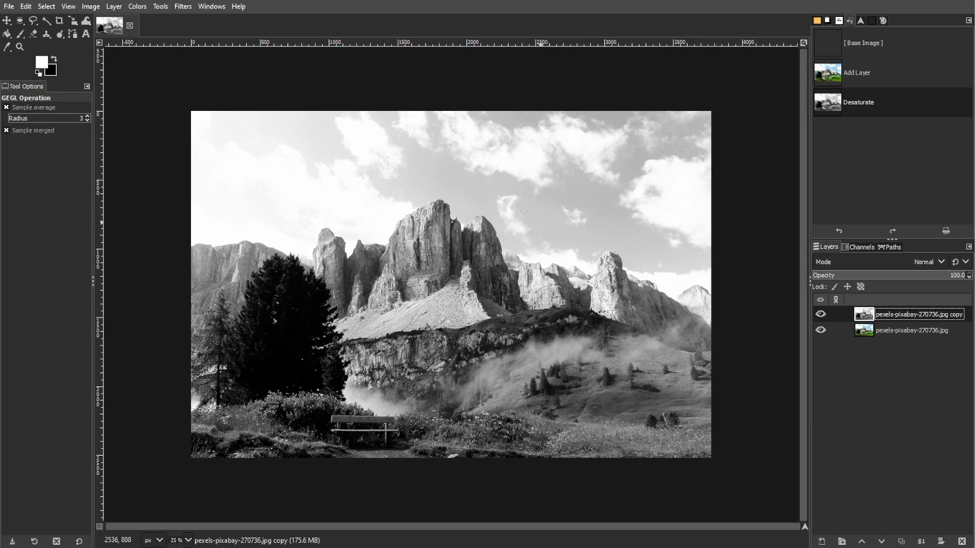
# Show the image's channels and copy the Red channel into a new separate channel
pyautogui.click(211, 6)
pyautogui.moveTo(225, 41)
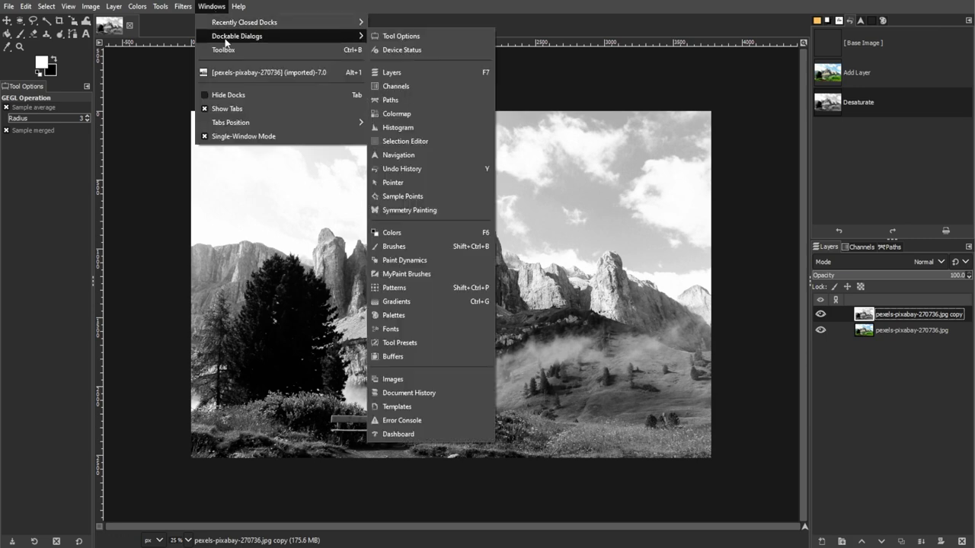
pyautogui.click(397, 88)
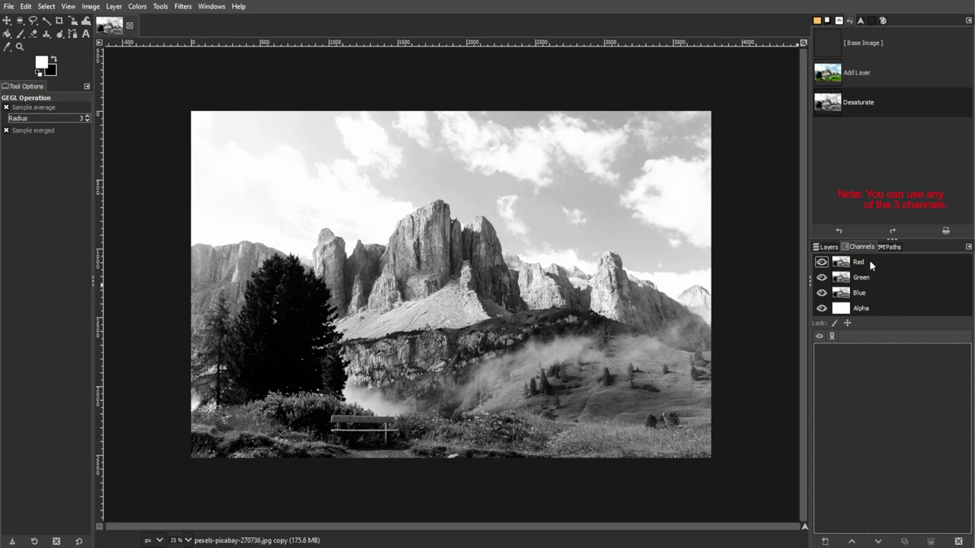
pyautogui.moveTo(869, 259); pyautogui.dragTo(860, 355)
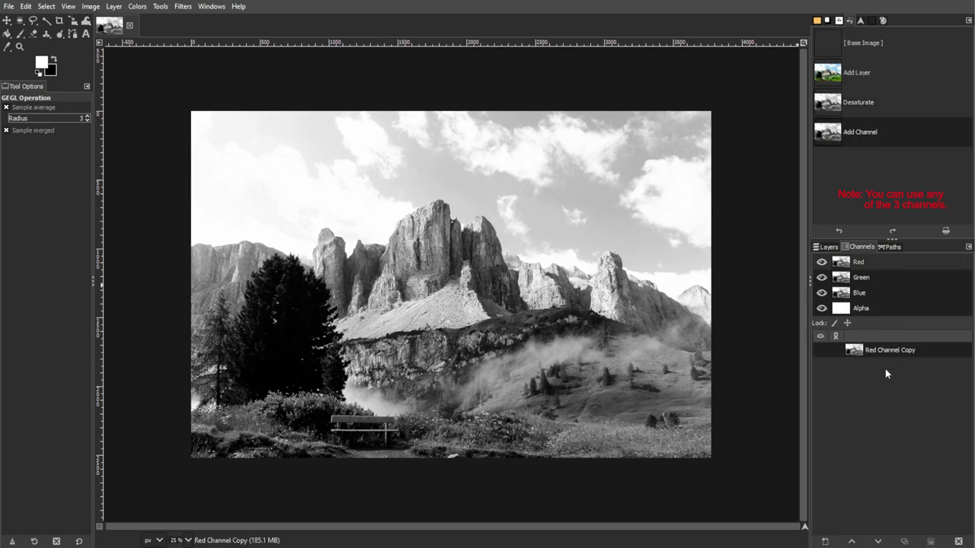
# Rename the copied red channel as Lights
pyautogui.doubleClick(875, 351)
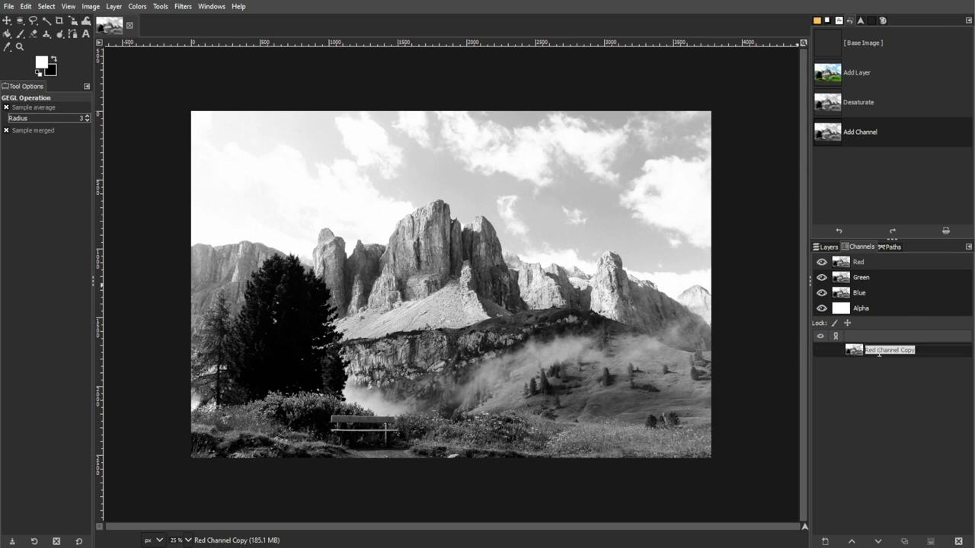
pyautogui.write('Lights')
pyautogui.press('Return')
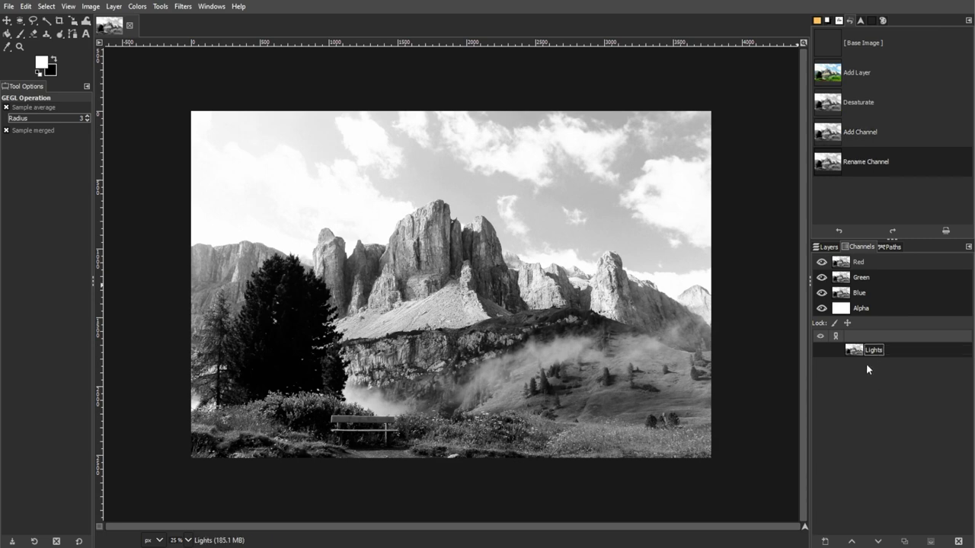
# Select the entire image and subtract the Lights channel from the selection
pyautogui.click(47, 6)
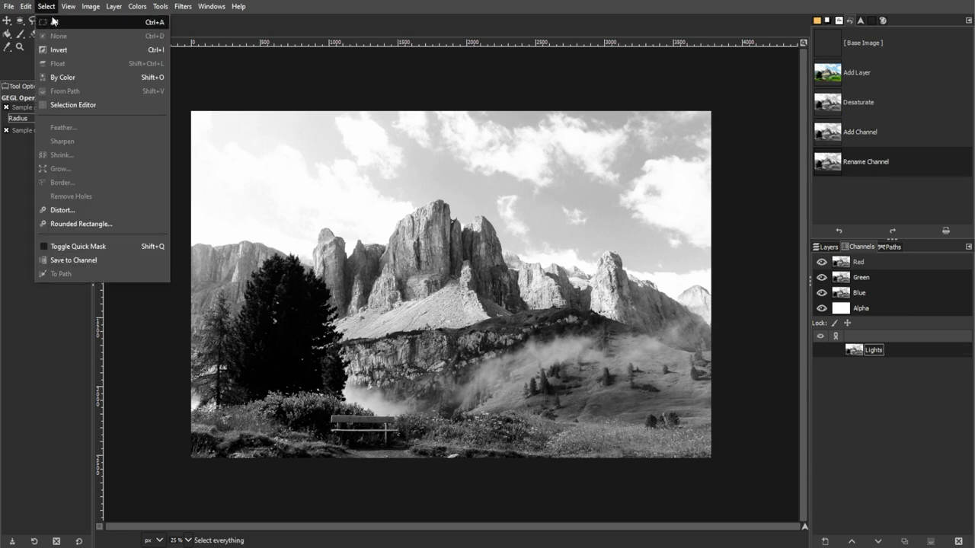
pyautogui.click(53, 20)
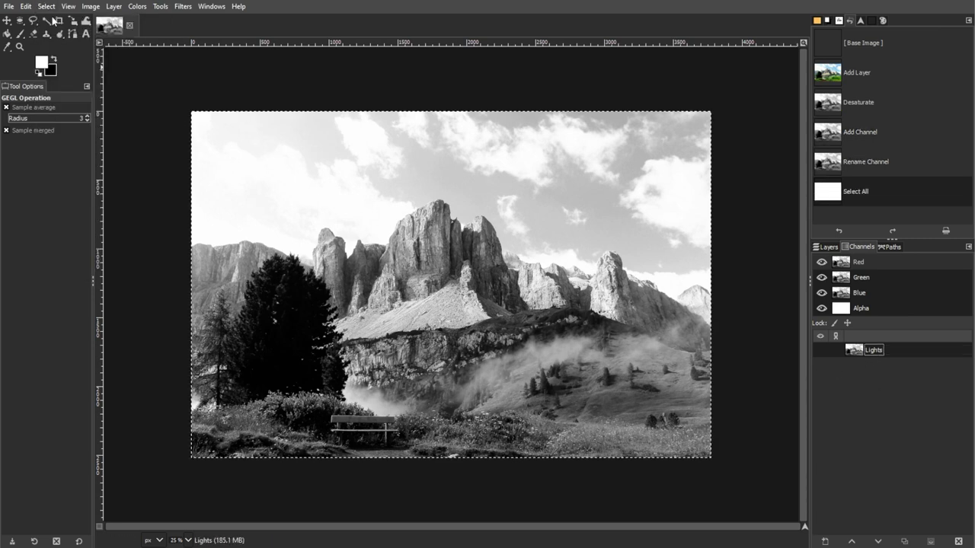
pyautogui.rightClick(873, 352)
pyautogui.click(832, 499)
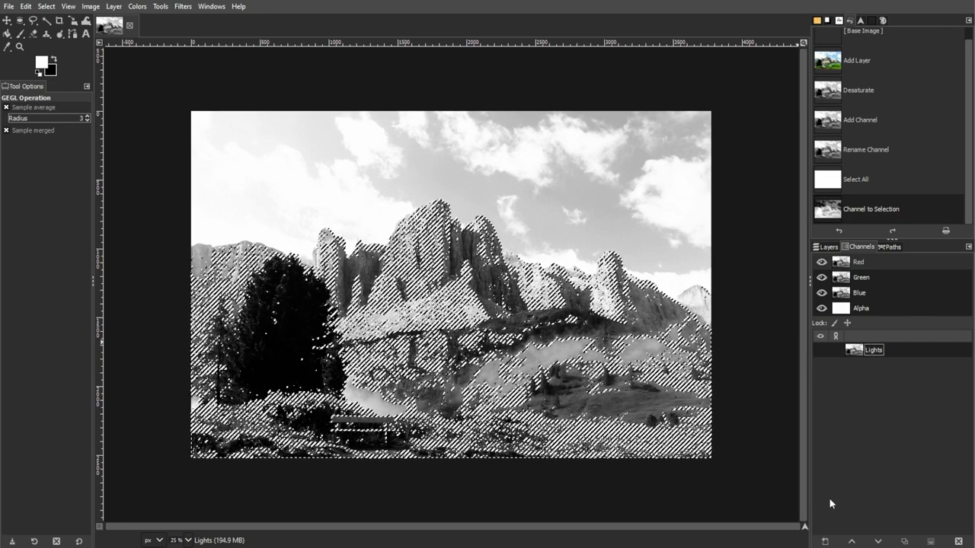
# Save the current selection to a new channel and rename it as Darks
pyautogui.click(47, 6)
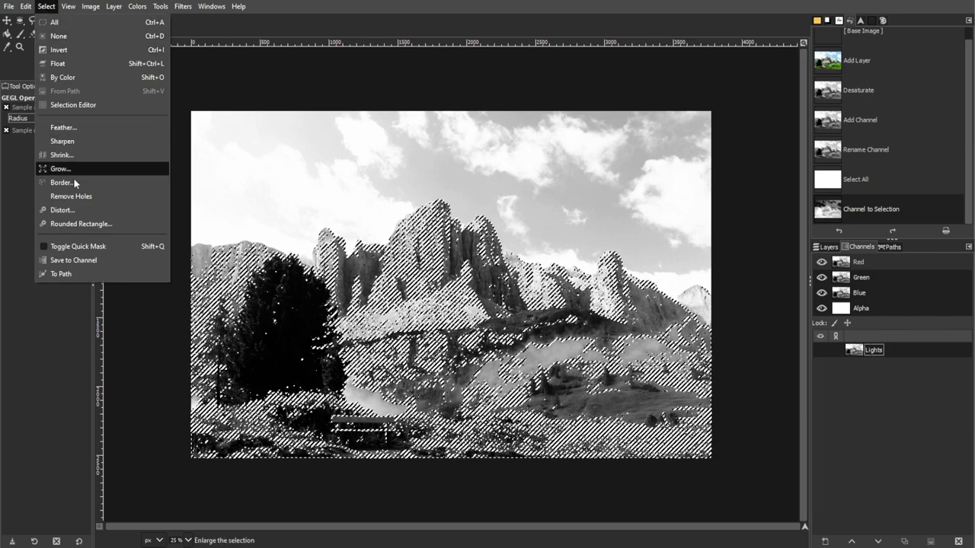
pyautogui.click(90, 260)
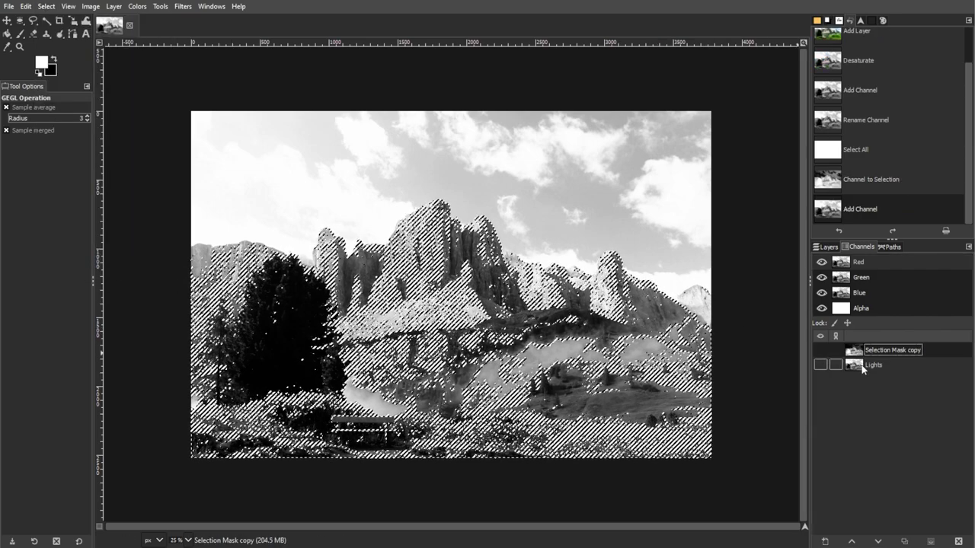
pyautogui.doubleClick(882, 351)
pyautogui.write('D')
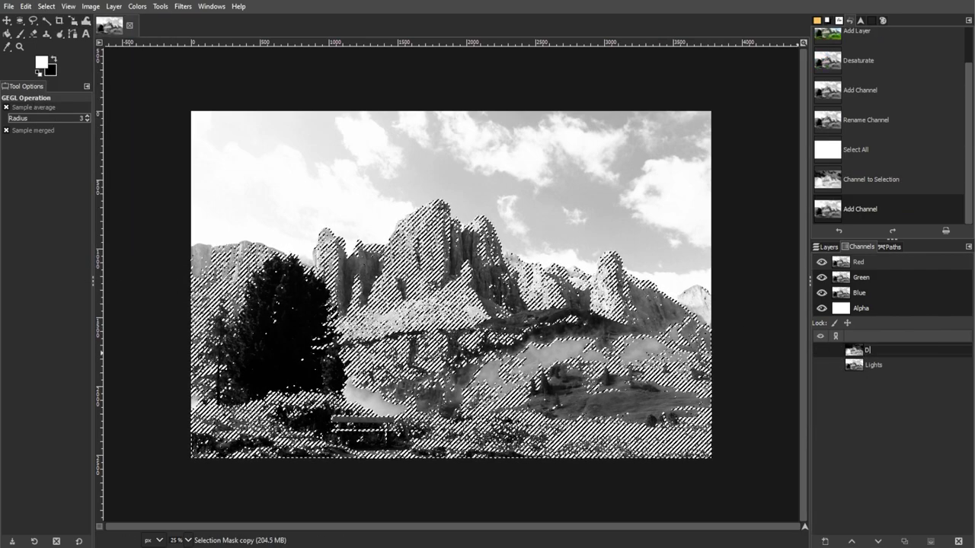
pyautogui.write('arks')
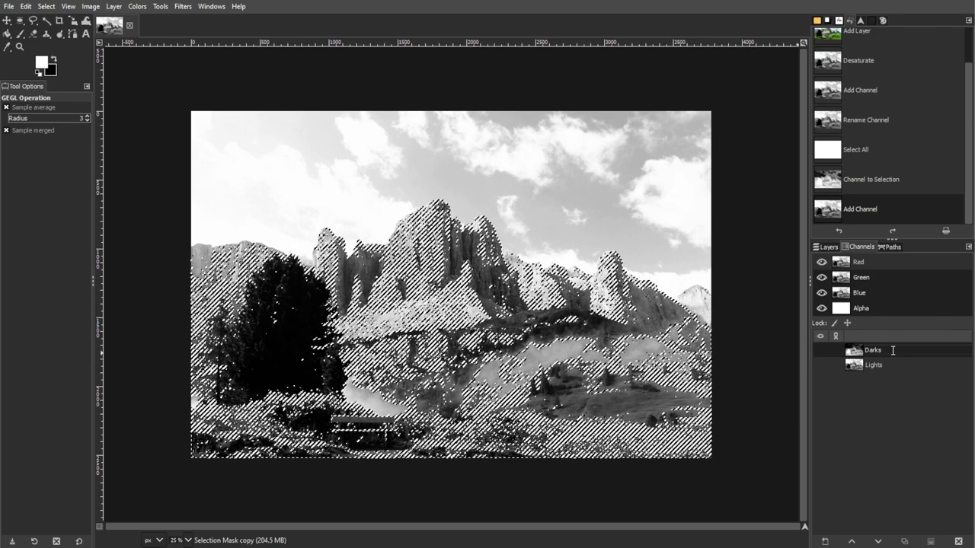
pyautogui.press('Return')
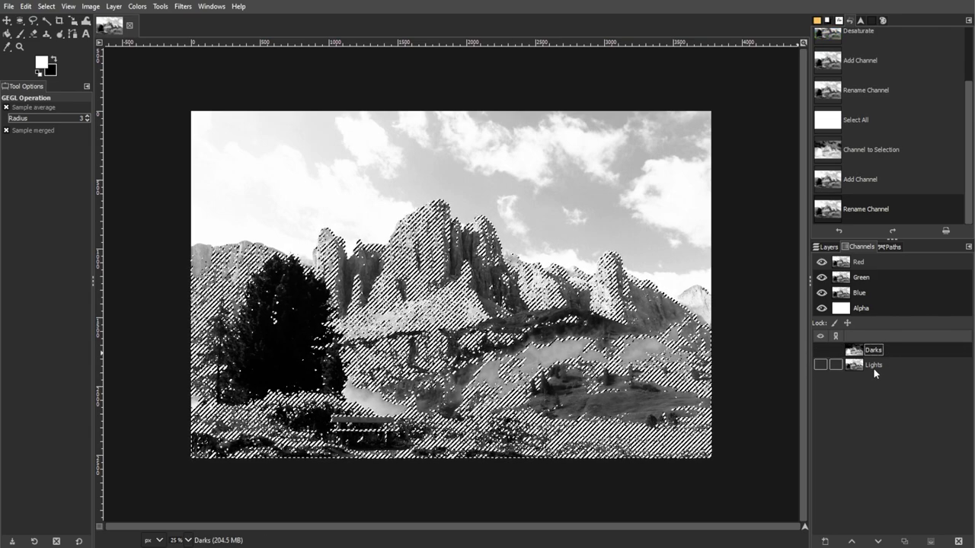
# Subtract the Lights channel once more from the current selection
pyautogui.click(874, 369)
pyautogui.rightClick(874, 368)
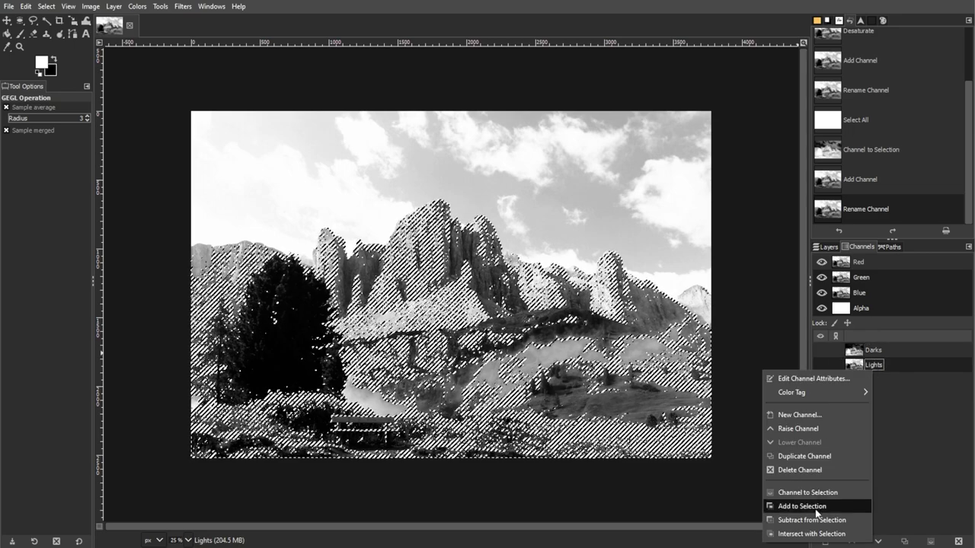
pyautogui.click(815, 520)
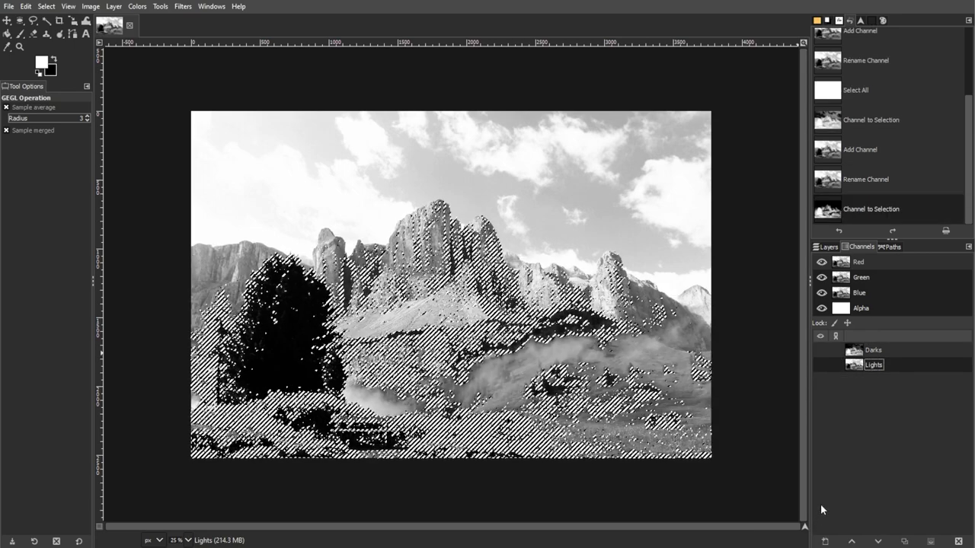
# Save the narrowed selection to a new channel and rename it as Darks_2
pyautogui.click(47, 6)
pyautogui.click(69, 261)
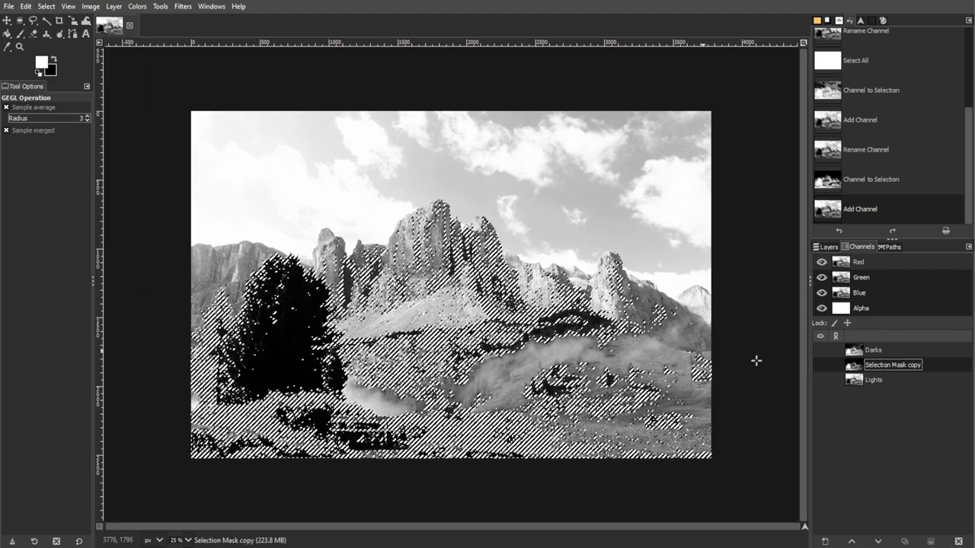
pyautogui.doubleClick(882, 365)
pyautogui.write('Darks_2')
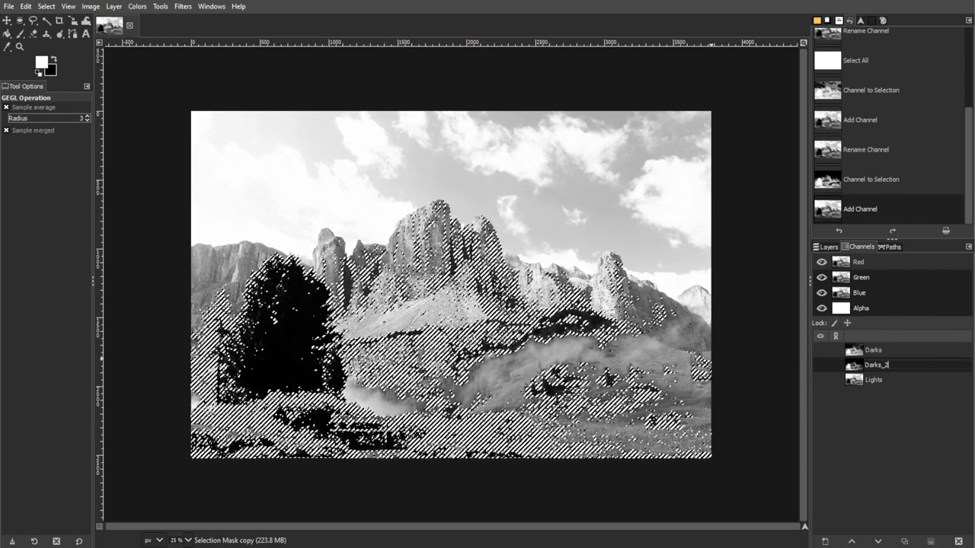
pyautogui.press('Return')
# Subtract the Darks channel from a selection of the whole image and save the result to a new channel
pyautogui.hotkey('ctrl', 'a')
pyautogui.keyDown('ctrl'); pyautogui.keyDown('alt'); pyautogui.click(887, 350); pyautogui.keyUp('alt'); pyautogui.keyUp('ctrl')
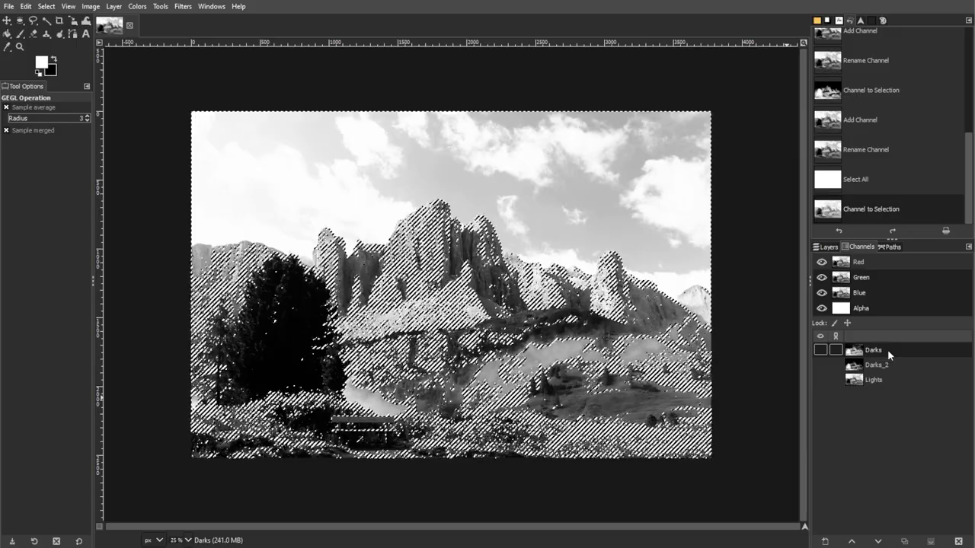
pyautogui.click(47, 6)
pyautogui.click(84, 261)
# Rename the newly saved channel above Darks as Lights_2
pyautogui.doubleClick(915, 350)
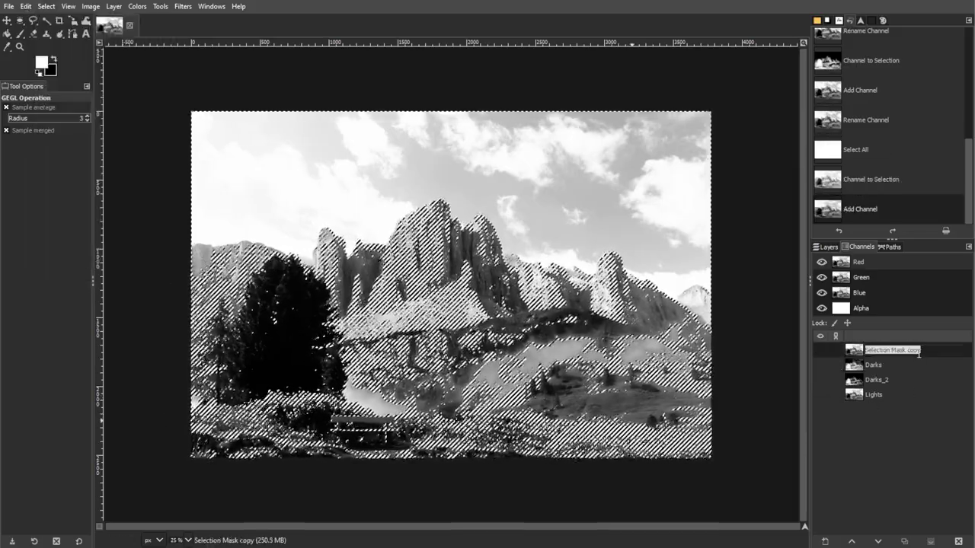
pyautogui.press('o')
pyautogui.doubleClick(915, 351)
pyautogui.write('Lights_2')
pyautogui.press('Return')
pyautogui.click(860, 380)
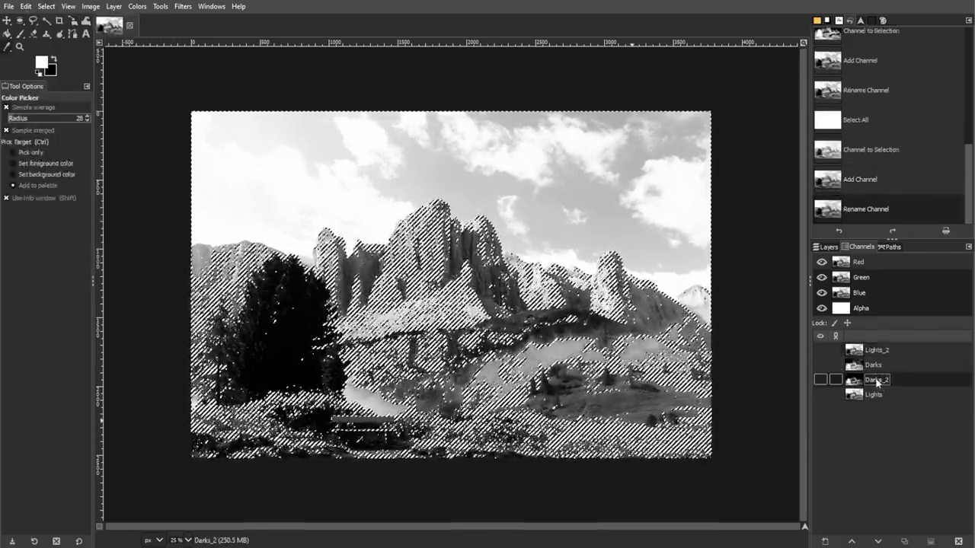
pyautogui.keyDown('alt'); pyautogui.click(858, 383); pyautogui.keyUp('alt')
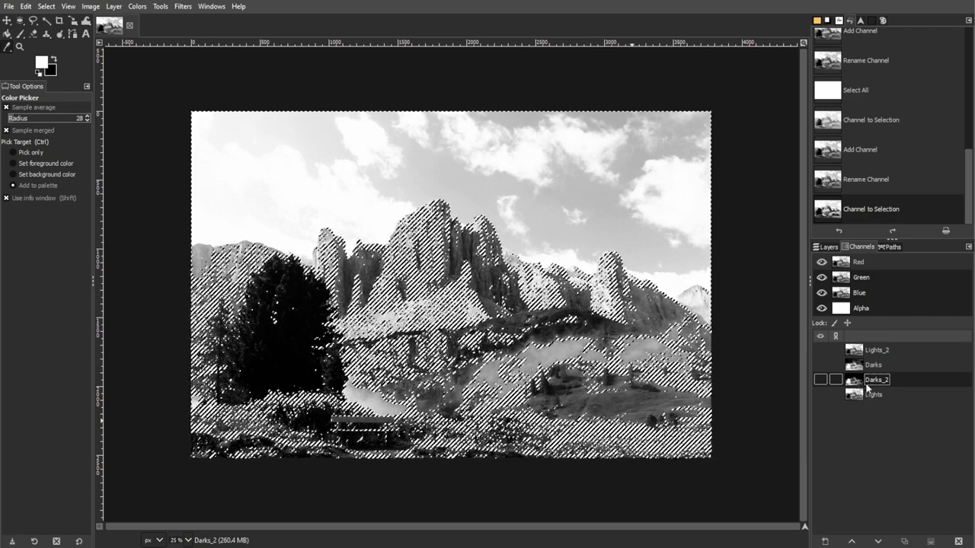
pyautogui.rightClick(857, 395)
pyautogui.click(886, 544)
# Move the Lights_2 channel down to the end of the channel list, below Lights
pyautogui.click(853, 384)
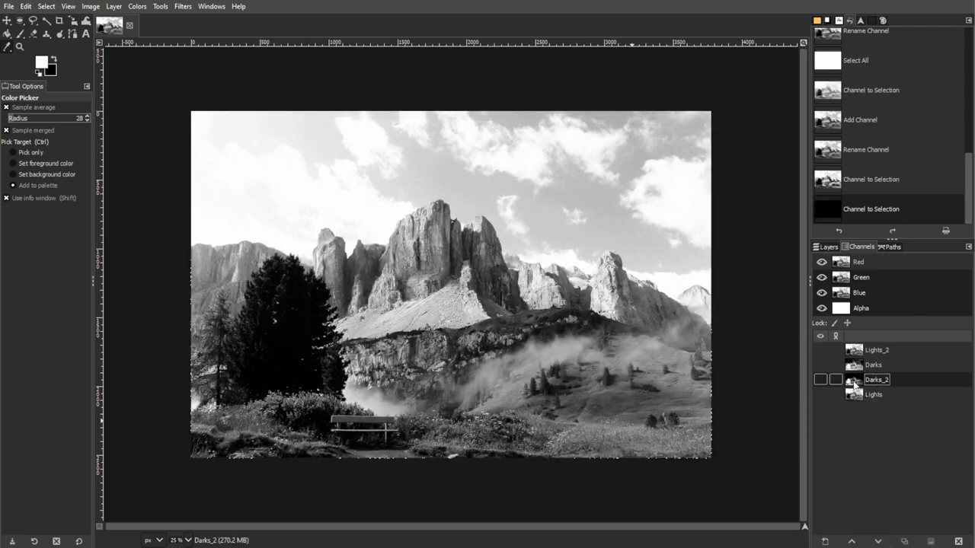
pyautogui.moveTo(883, 351); pyautogui.dragTo(880, 384)
pyautogui.moveTo(879, 380); pyautogui.dragTo(875, 400)
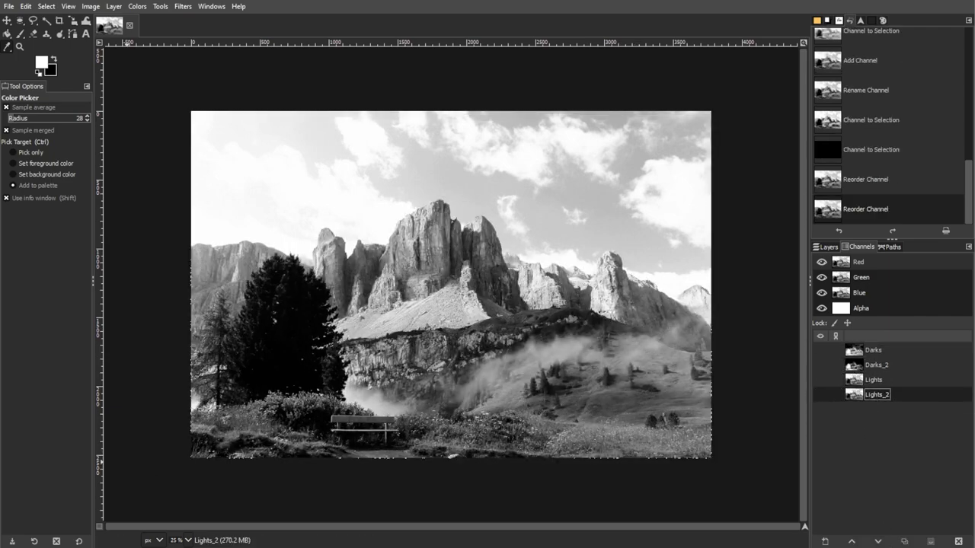
# Starting from the whole image selected, subtract the Darks channel and intersect the selection with the Lights channel
pyautogui.rightClick(873, 350)
pyautogui.click(809, 502)
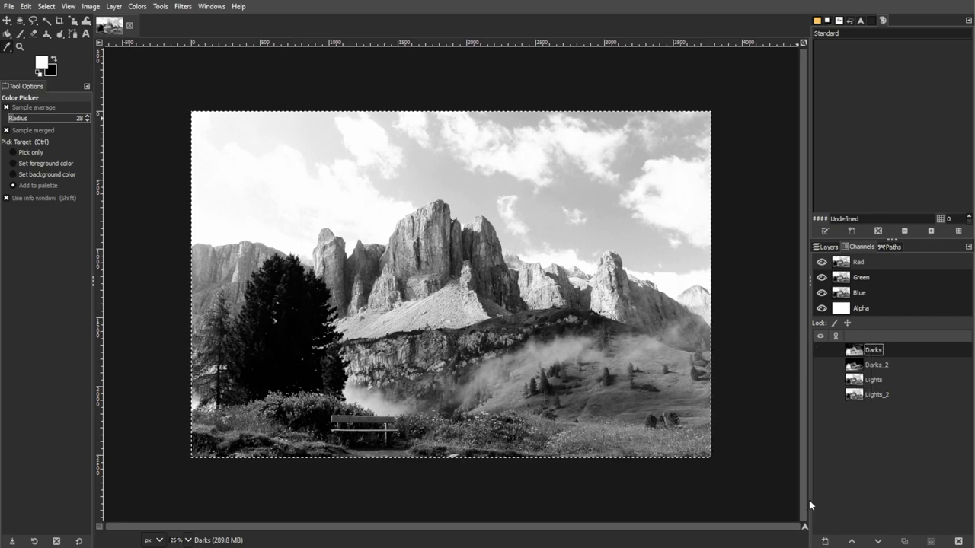
pyautogui.rightClick(874, 379)
pyautogui.click(815, 533)
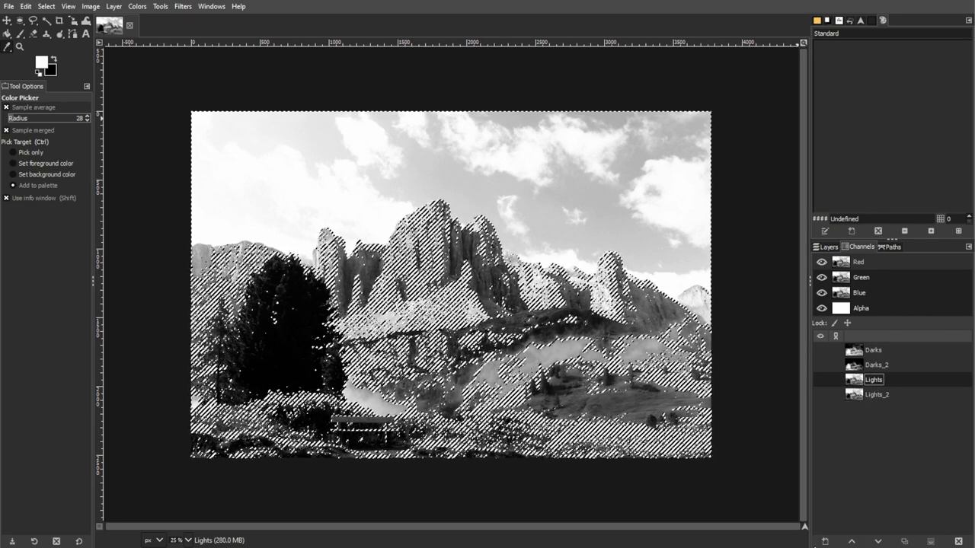
# Save the resulting selection to a new channel and rename it as Midtones
pyautogui.click(46, 7)
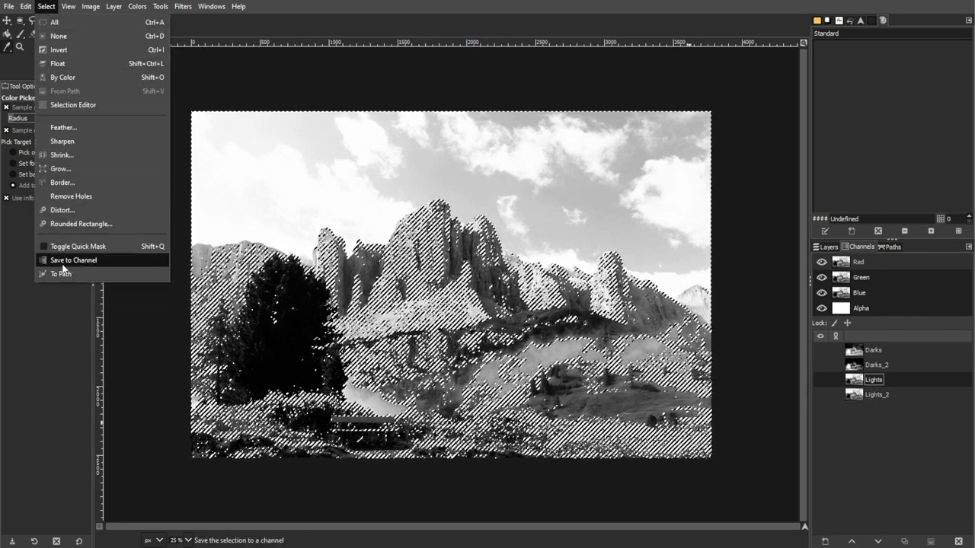
pyautogui.click(65, 260)
pyautogui.doubleClick(891, 380)
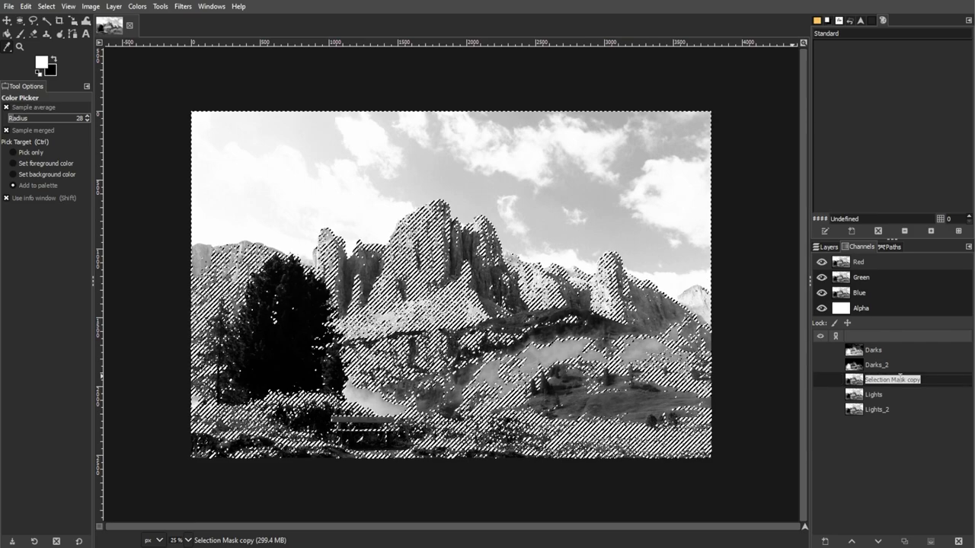
pyautogui.write('Midtones')
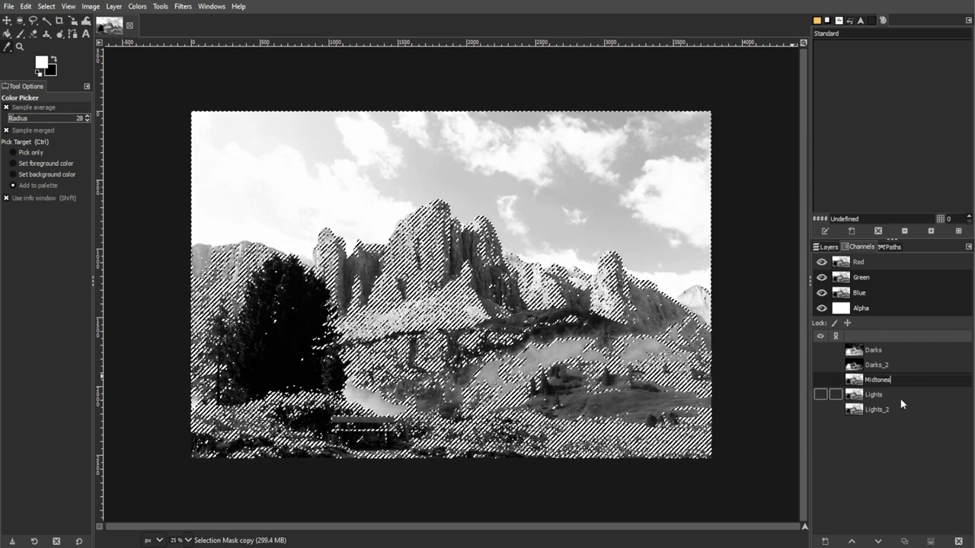
pyautogui.press('Return')
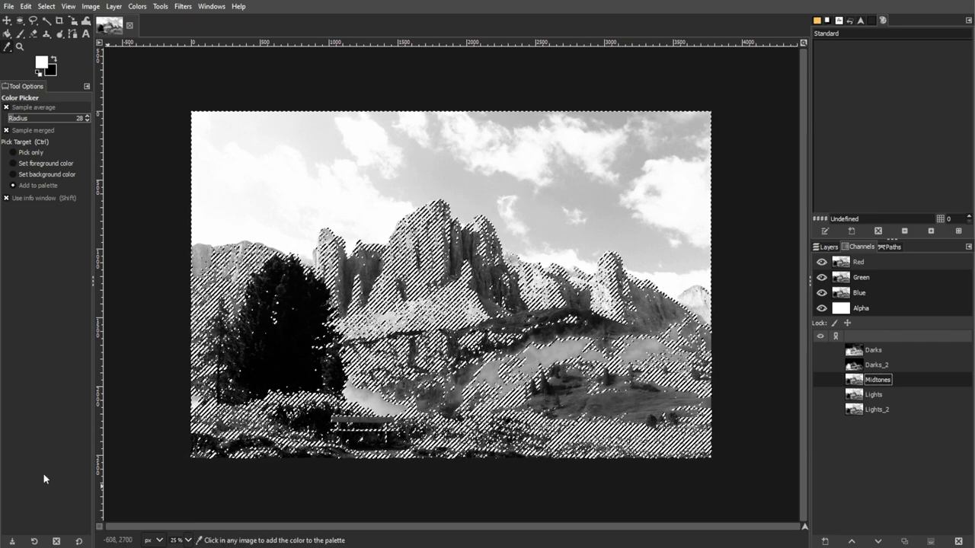
# Clear the selection and hide the desaturated copy layer so the colour photo shows
pyautogui.hotkey('shift', 'ctrl', 'a')
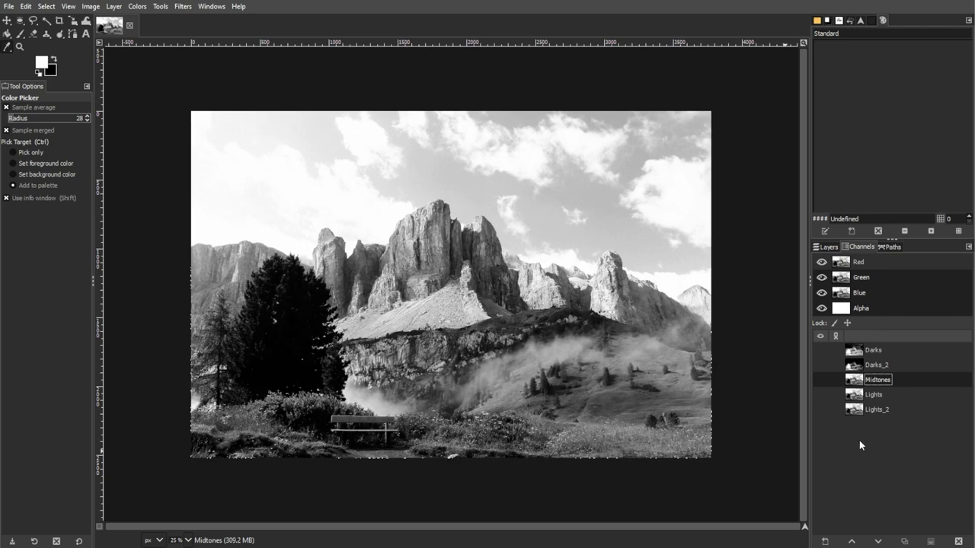
pyautogui.click(828, 246)
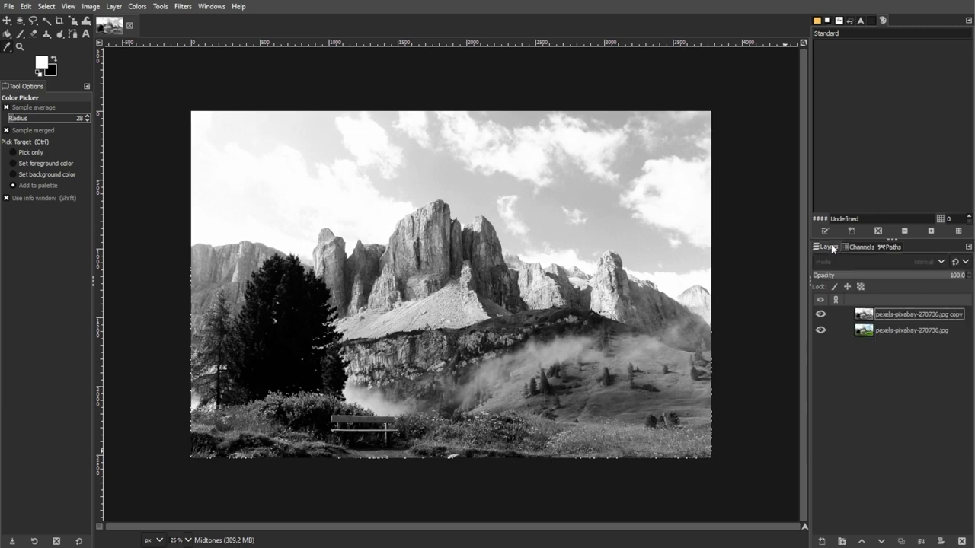
pyautogui.click(821, 314)
# Duplicate the original colour photo layer and rename the duplicate as Darks
pyautogui.click(901, 331)
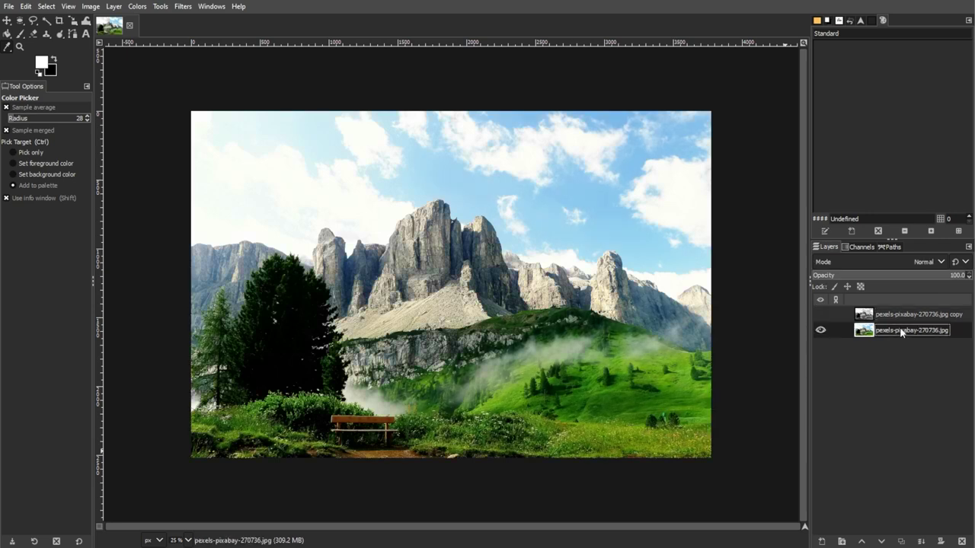
pyautogui.hotkey('shift', 'ctrl', 'd')
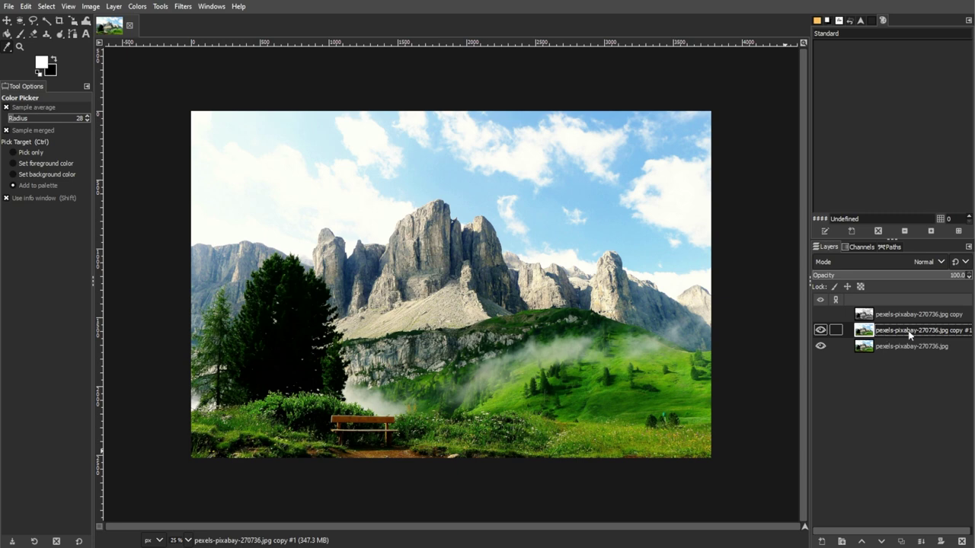
pyautogui.doubleClick(910, 332)
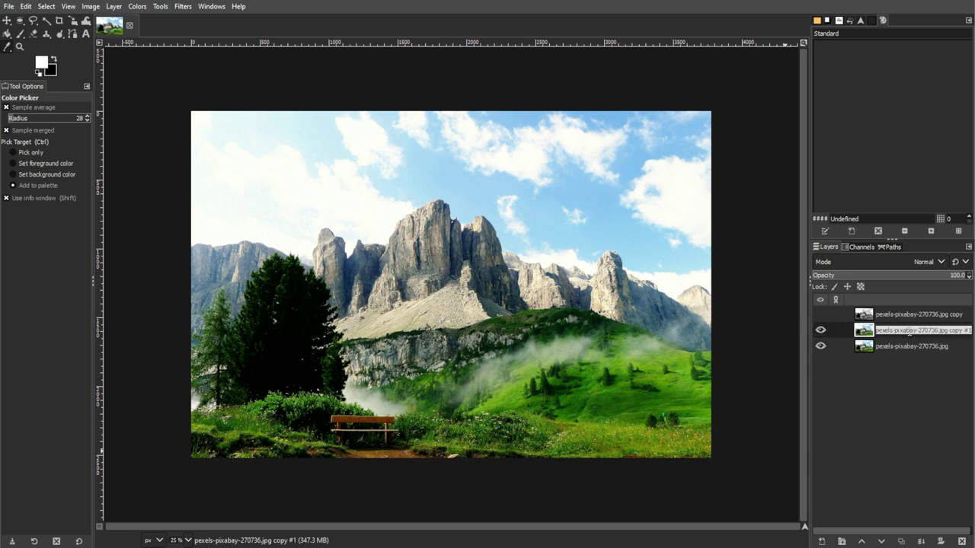
pyautogui.write('Darks')
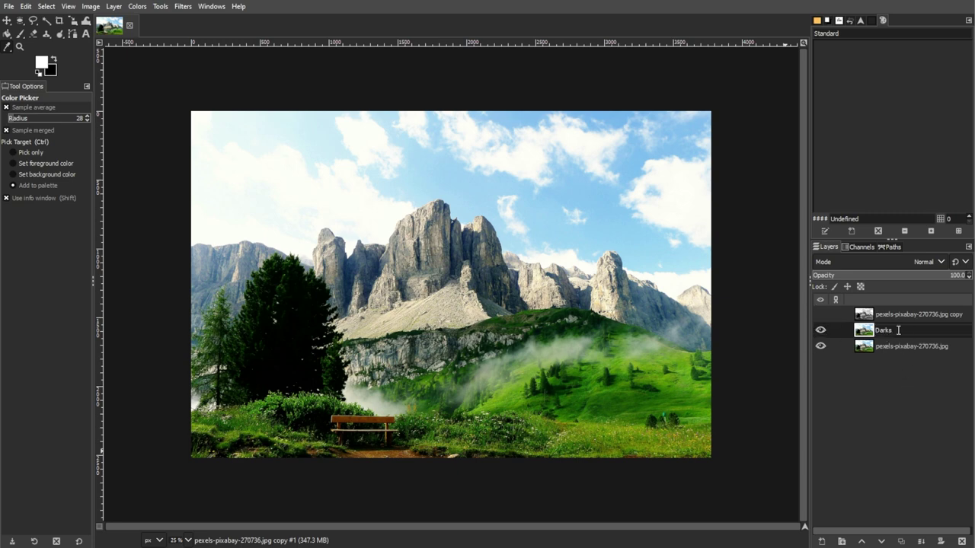
pyautogui.press('Return')
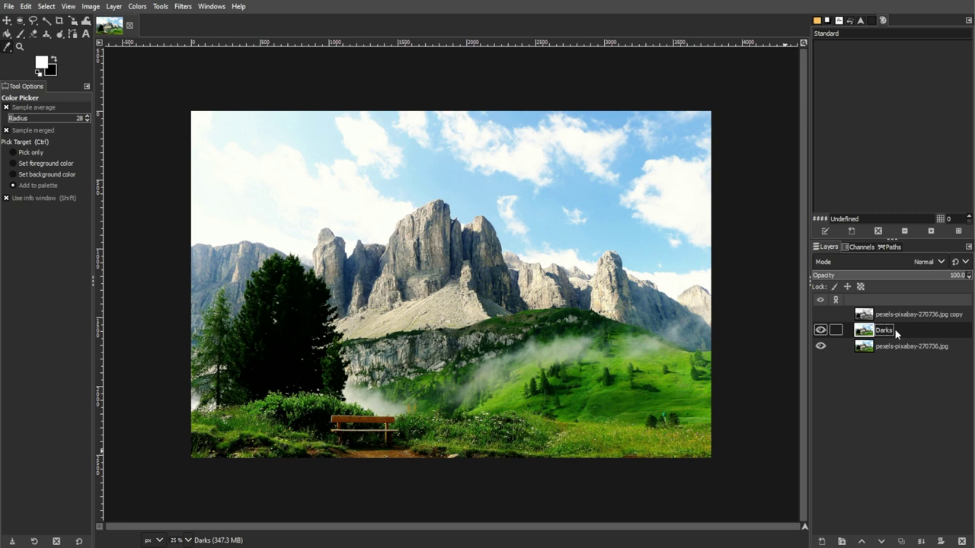
# Add a layer mask to the Darks layer, initialized from the Darks channel
pyautogui.click(113, 6)
pyautogui.moveTo(133, 129)
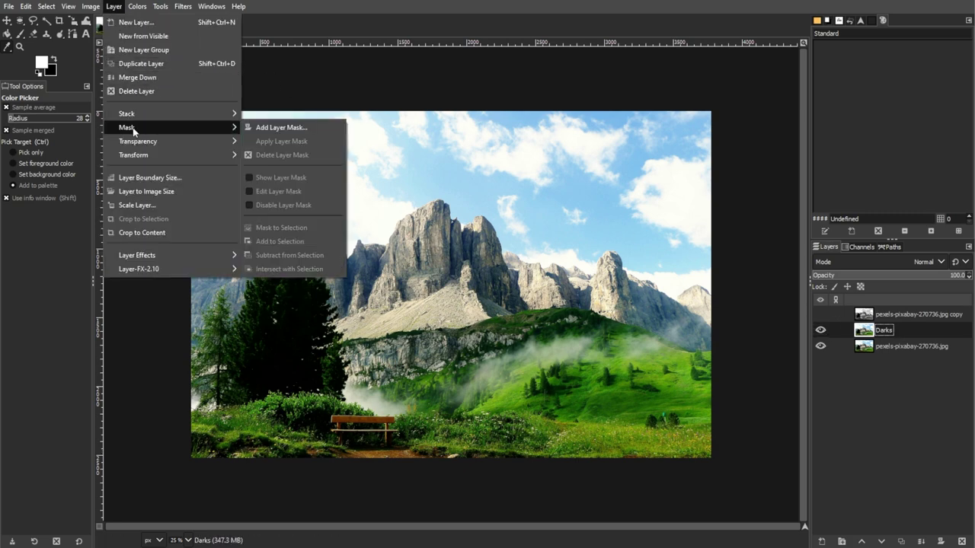
pyautogui.click(274, 130)
pyautogui.moveTo(469, 193); pyautogui.dragTo(661, 109)
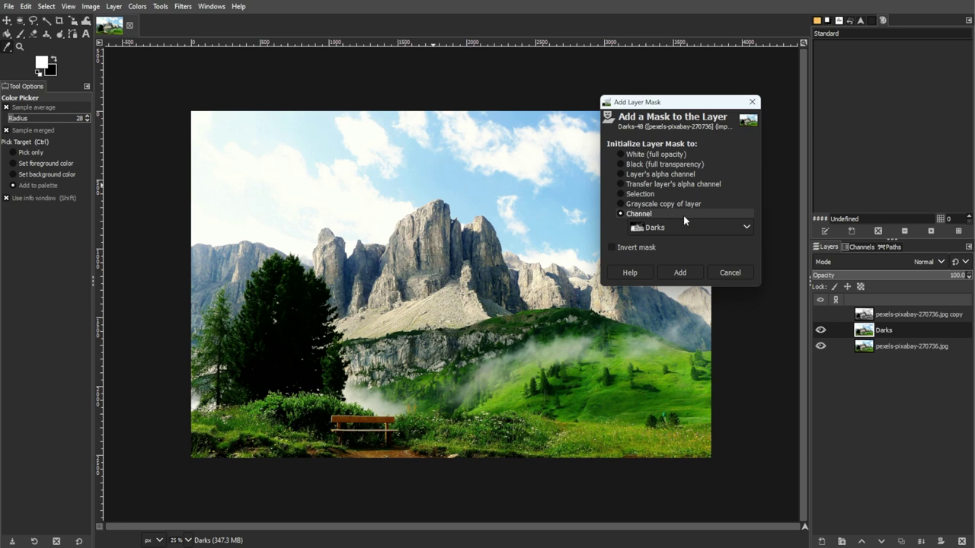
pyautogui.click(664, 227)
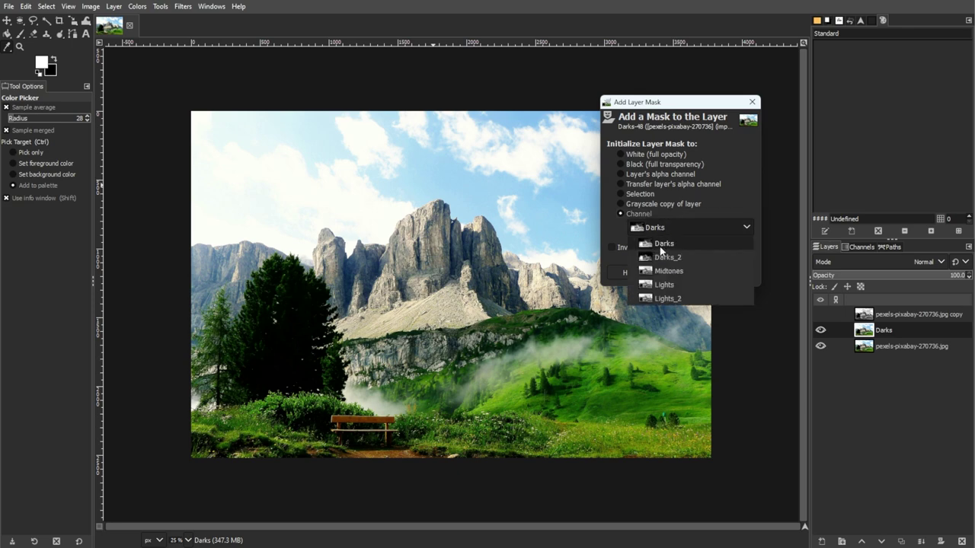
pyautogui.click(684, 244)
pyautogui.click(680, 272)
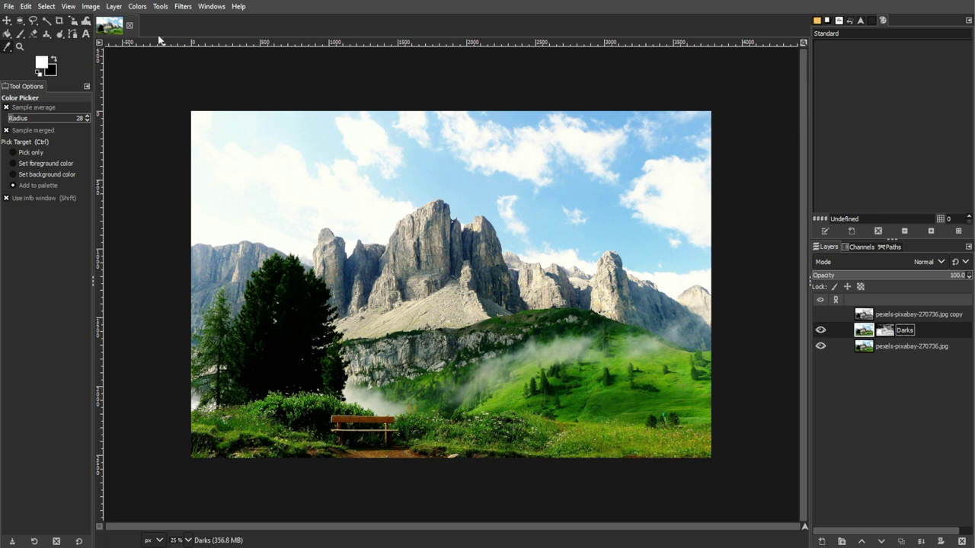
# Colorize the Darks layer's image with a muted teal tint
pyautogui.click(137, 6)
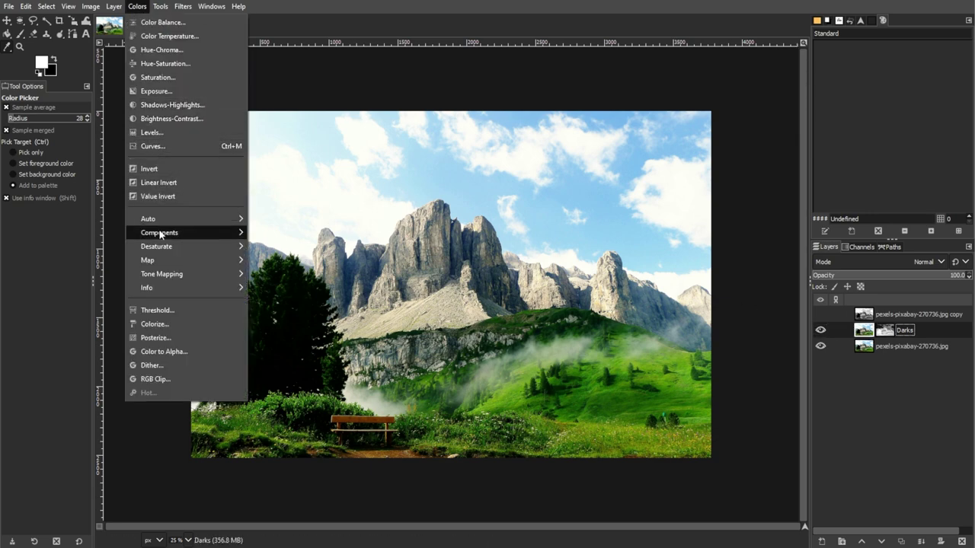
pyautogui.click(155, 324)
pyautogui.click(593, 224)
pyautogui.click(625, 321)
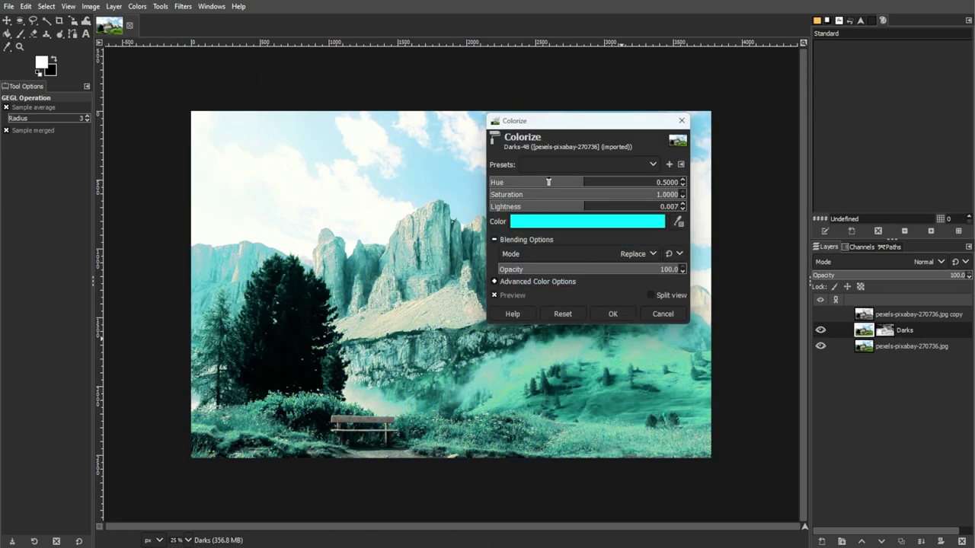
pyautogui.moveTo(552, 194); pyautogui.dragTo(612, 196)
pyautogui.click(602, 195)
pyautogui.click(612, 314)
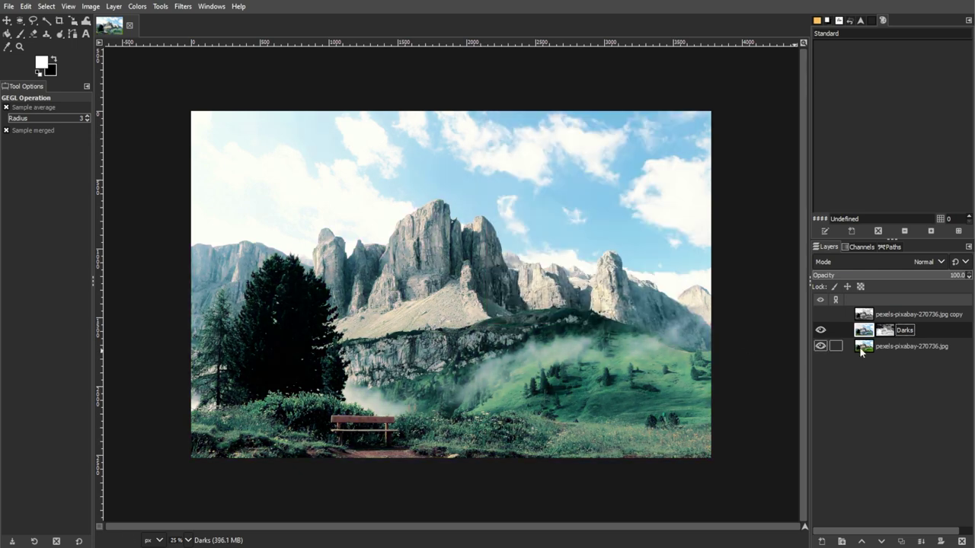
# Hide the Darks layer and duplicate the original colour photo layer again
pyautogui.click(912, 348)
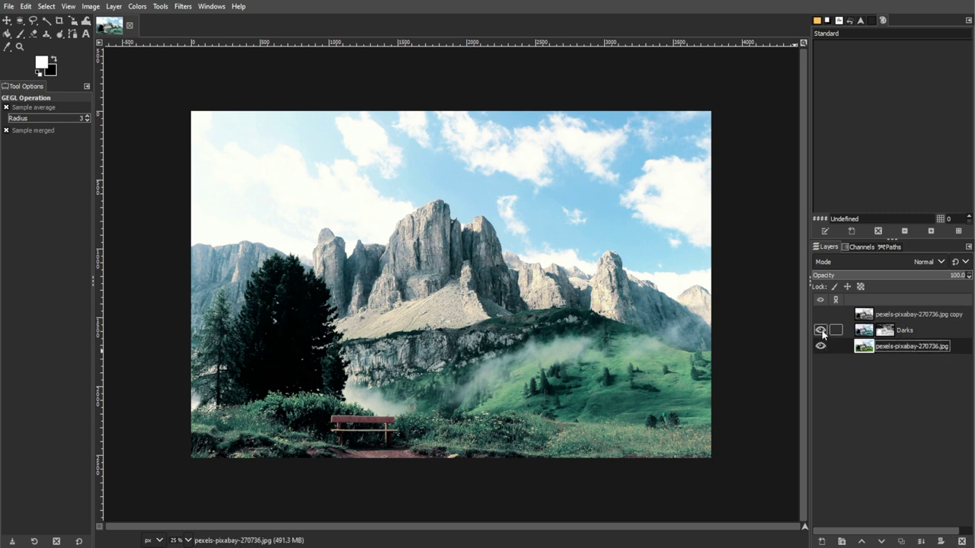
pyautogui.click(821, 331)
pyautogui.hotkey('shift', 'ctrl', 'd')
# Add a layer mask to the new photo duplicate below Darks, initialized from the Lights channel
pyautogui.rightClick(904, 348)
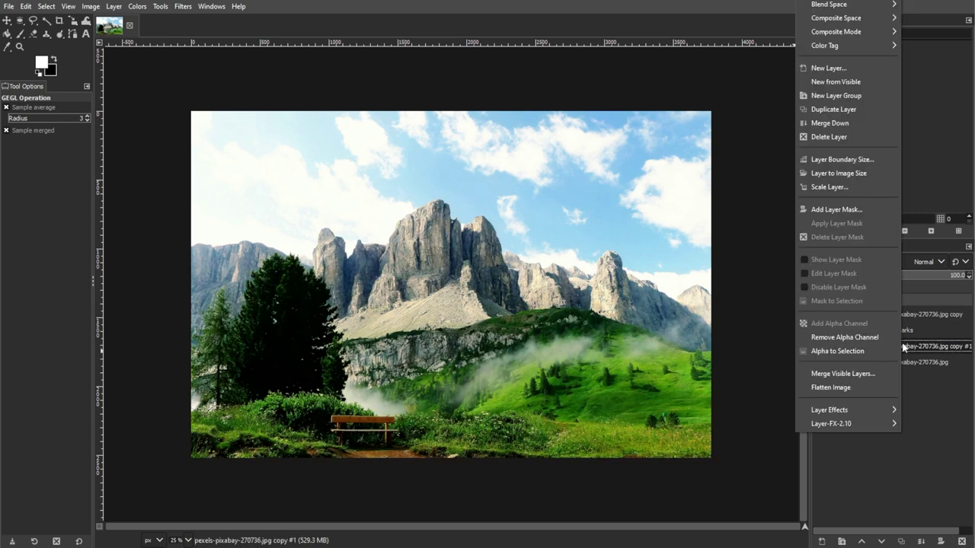
pyautogui.click(836, 209)
pyautogui.moveTo(819, 150); pyautogui.dragTo(631, 147)
pyautogui.click(650, 238)
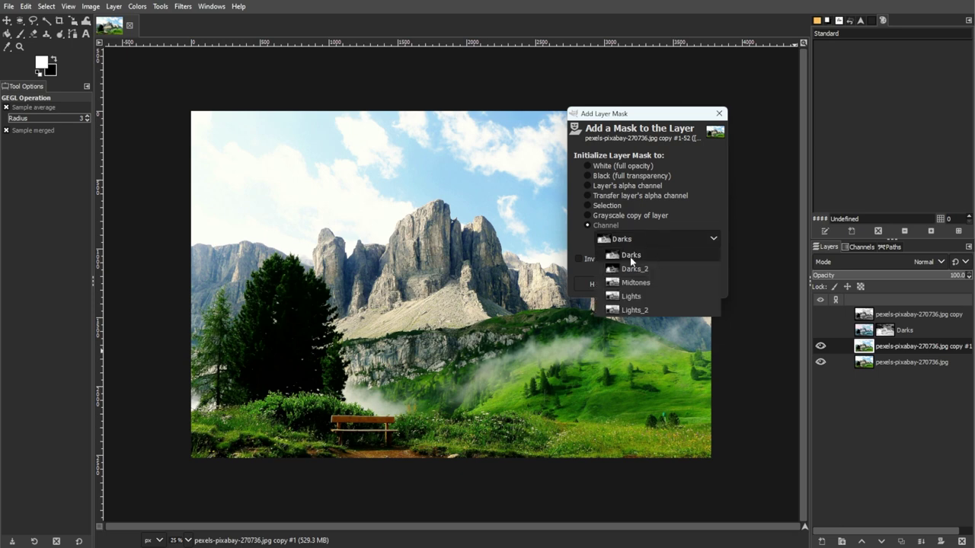
pyautogui.click(631, 296)
pyautogui.click(648, 283)
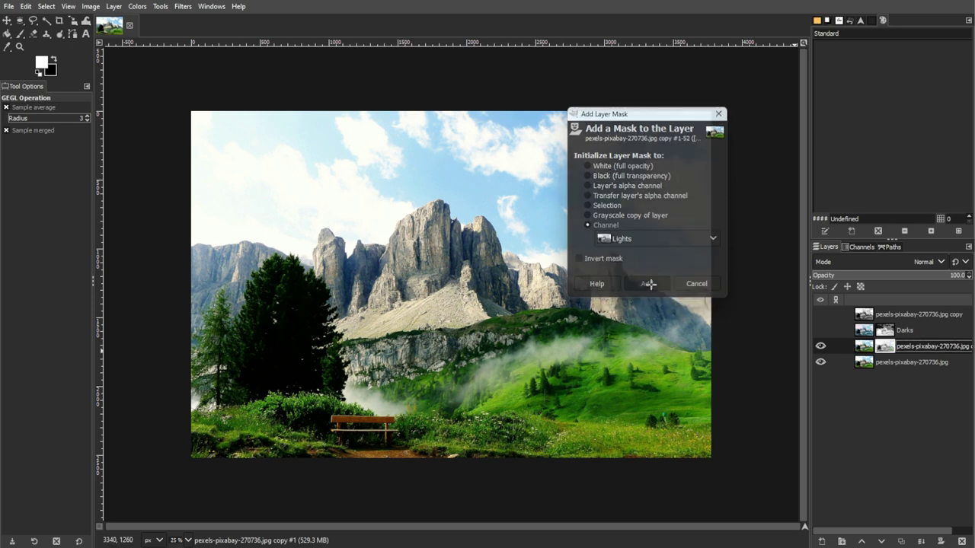
# Colorize the image of the Lights-masked duplicate yellow, with hue 0.1624, saturation 0.3953 and lightness 0.058
pyautogui.click(866, 348)
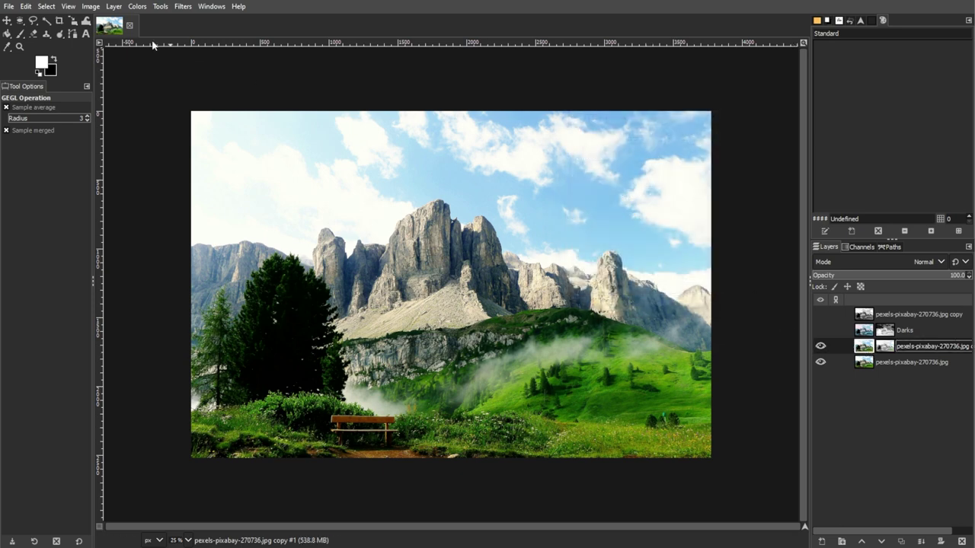
pyautogui.click(137, 6)
pyautogui.click(162, 324)
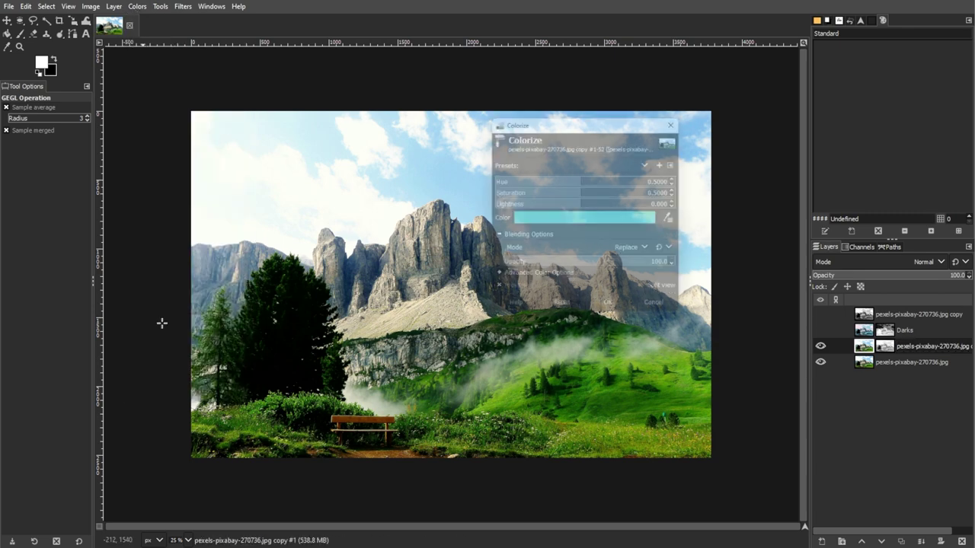
pyautogui.click(632, 196)
pyautogui.click(596, 232)
pyautogui.click(575, 158)
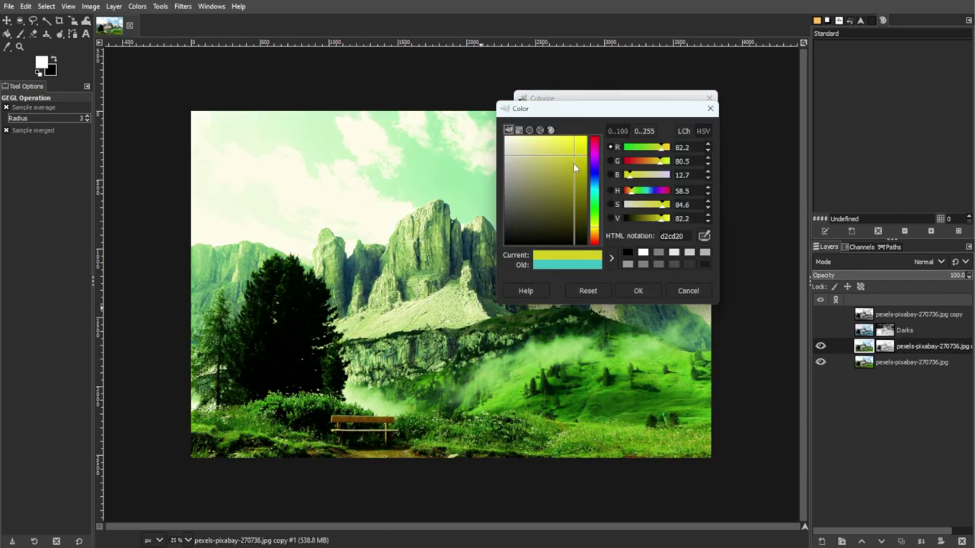
pyautogui.click(638, 291)
pyautogui.moveTo(624, 172)
pyautogui.mouseDown()
pyautogui.moveTo(601, 186)
pyautogui.moveTo(642, 186)
pyautogui.moveTo(566, 185)
pyautogui.moveTo(594, 185)
pyautogui.moveTo(575, 173)
pyautogui.moveTo(604, 172)
pyautogui.moveTo(624, 187)
pyautogui.mouseUp()
pyautogui.moveTo(590, 174); pyautogui.dragTo(592, 175)
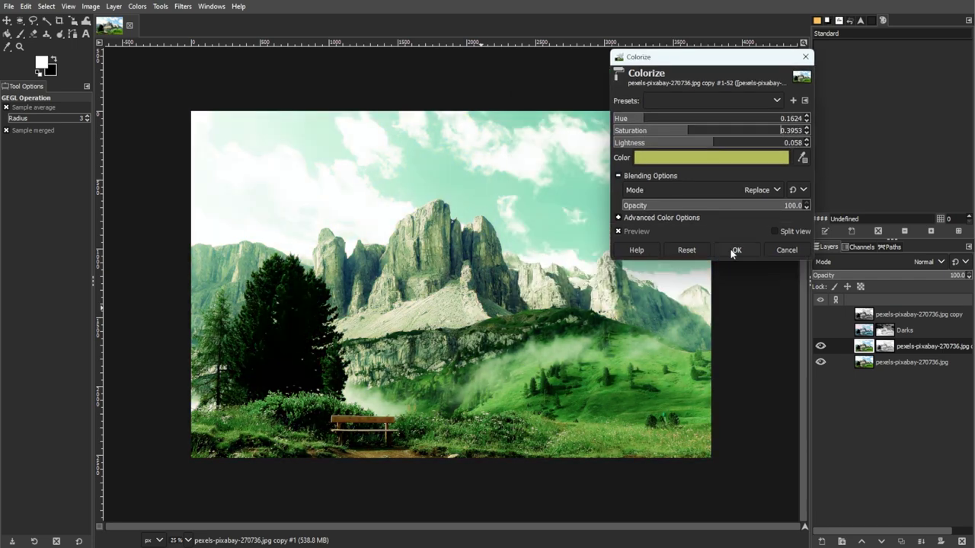
pyautogui.click(726, 253)
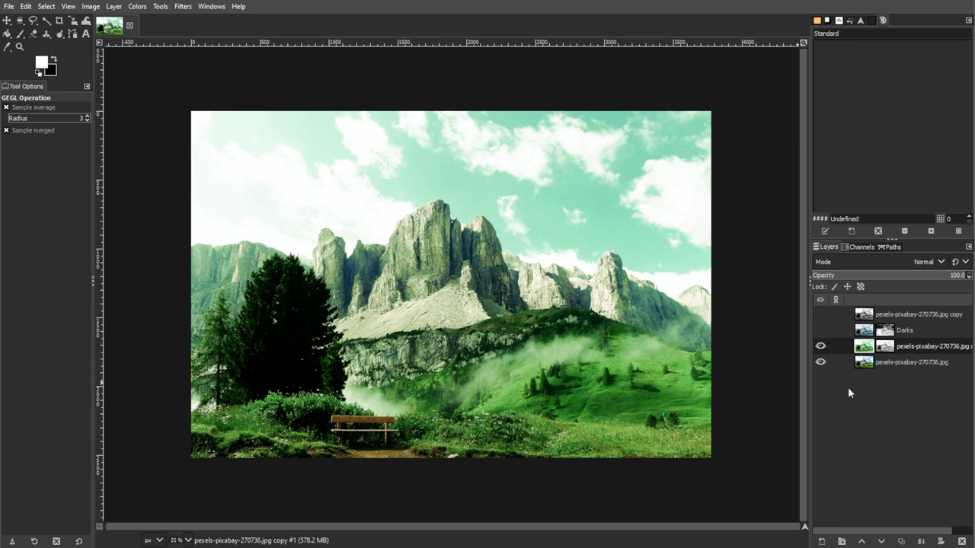
# Hide the yellow-colorized layer and make another duplicate of the original colour photo layer
pyautogui.click(820, 347)
pyautogui.click(906, 365)
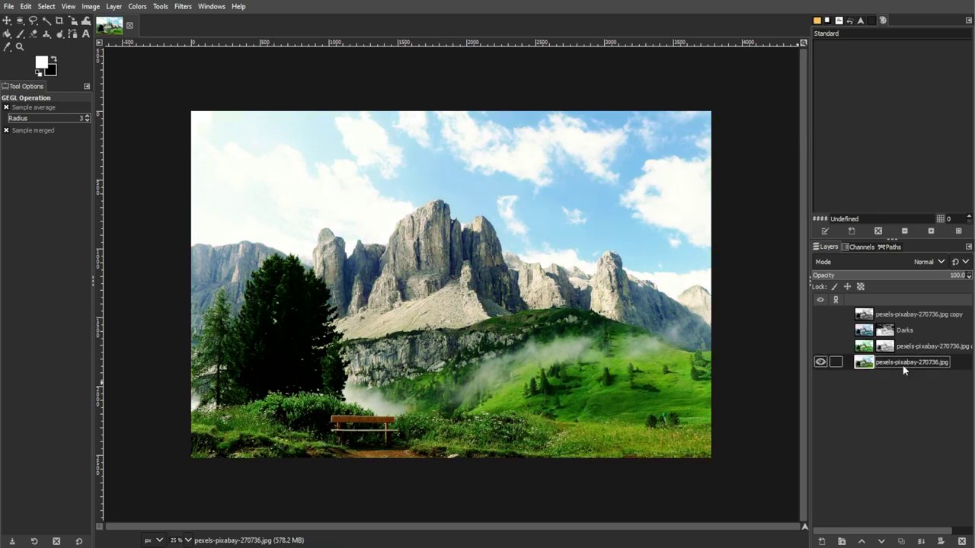
pyautogui.hotkey('ctrl', 'shift', 'd')
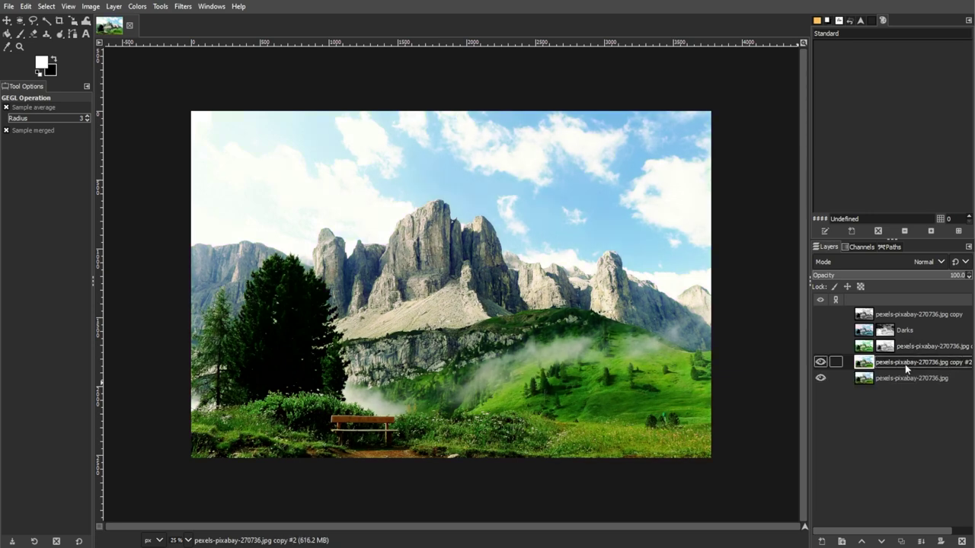
# Add a layer mask to the newest photo duplicate, initialized from the Midtones channel
pyautogui.rightClick(904, 365)
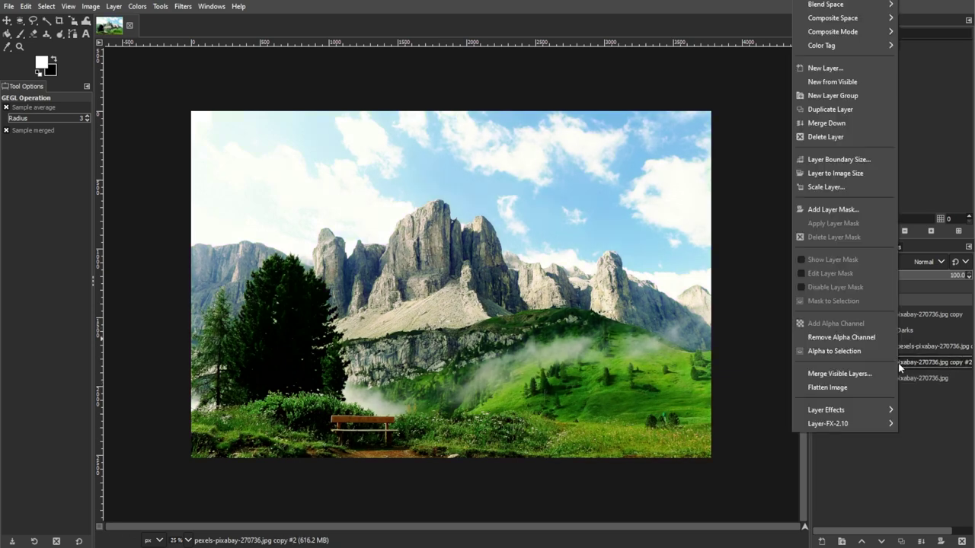
pyautogui.click(832, 209)
pyautogui.click(815, 252)
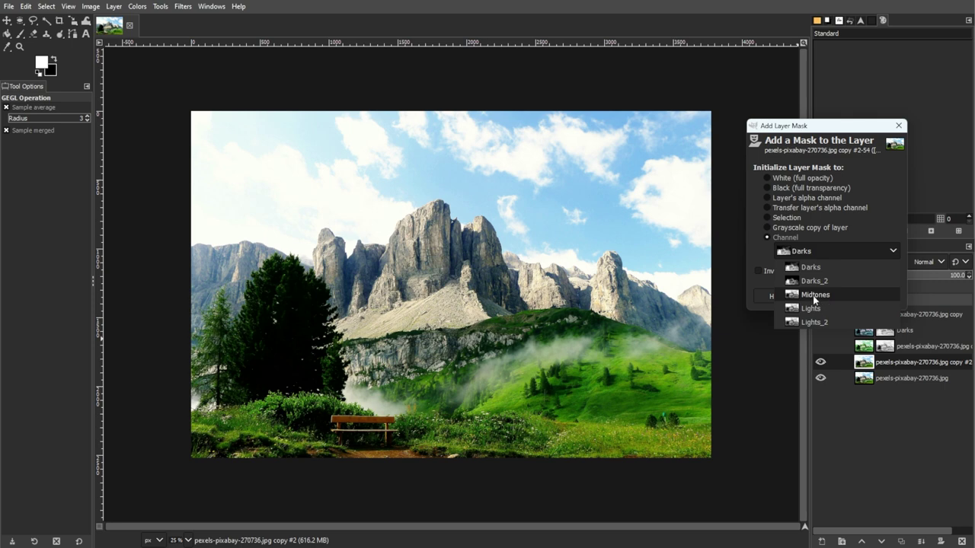
pyautogui.click(815, 295)
pyautogui.click(823, 255)
pyautogui.click(816, 283)
pyautogui.click(827, 297)
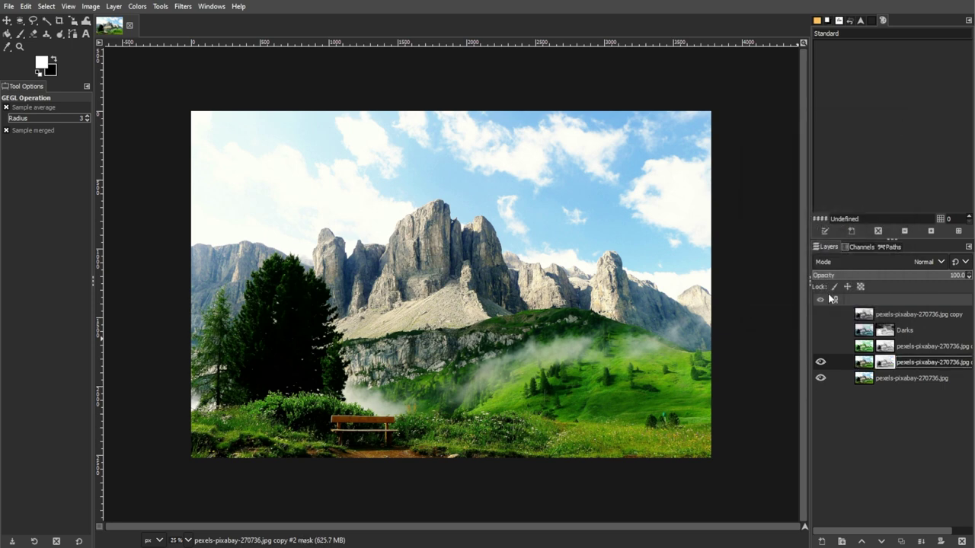
# Apply Curves to the Midtones-masked duplicate's image, lifting the darker tones, lowering the upper tones and moving the white point to input 234
pyautogui.click(139, 7)
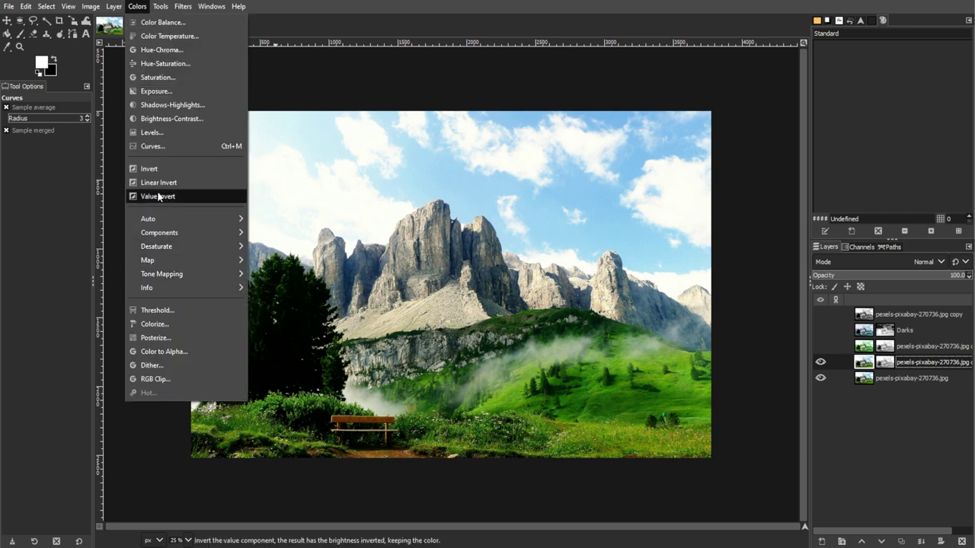
pyautogui.click(152, 146)
pyautogui.moveTo(646, 263); pyautogui.dragTo(656, 271)
pyautogui.moveTo(778, 176); pyautogui.dragTo(764, 157)
pyautogui.moveTo(658, 272); pyautogui.dragTo(669, 270)
pyautogui.moveTo(764, 157); pyautogui.dragTo(736, 163)
pyautogui.moveTo(669, 271); pyautogui.dragTo(644, 211)
pyautogui.moveTo(747, 161); pyautogui.dragTo(754, 180)
pyautogui.moveTo(816, 142); pyautogui.dragTo(790, 126)
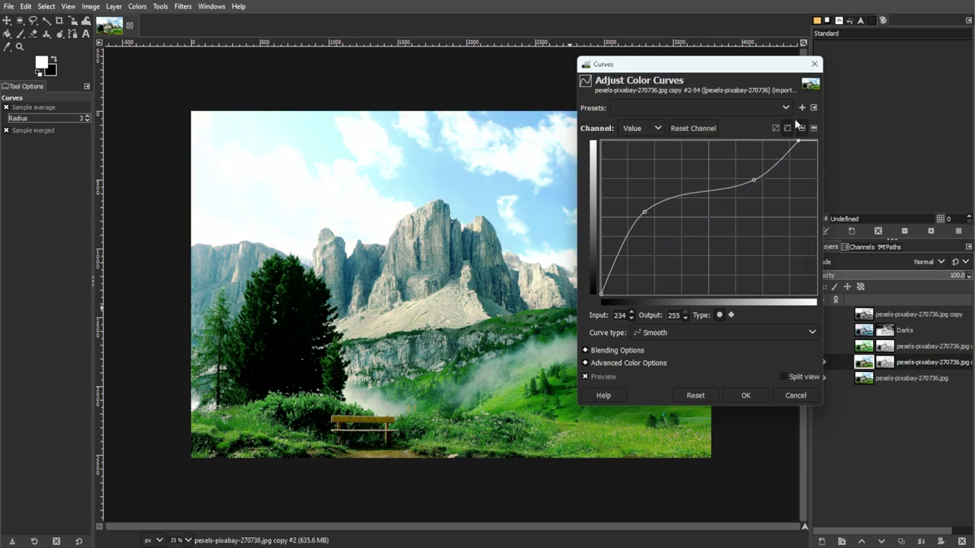
pyautogui.click(745, 395)
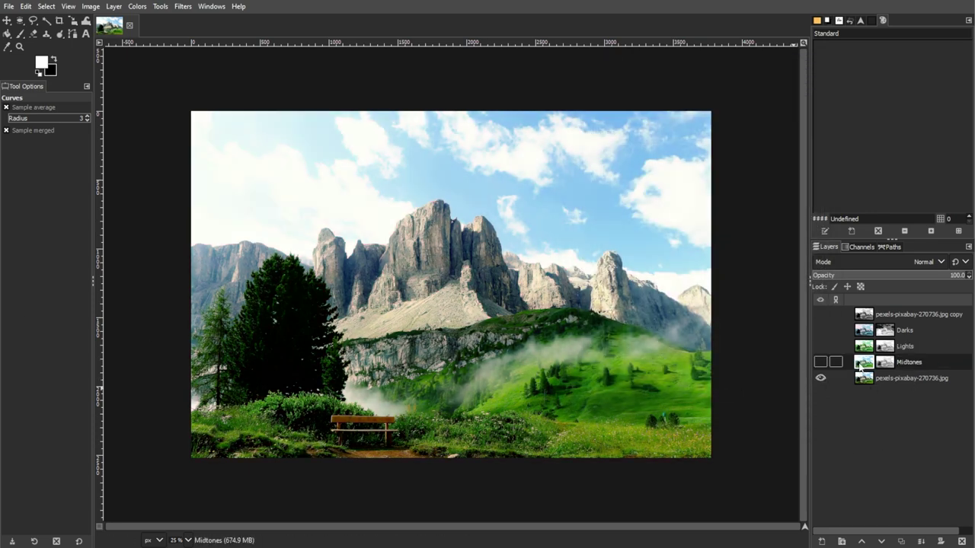
# Set the Midtones, Lights and Darks layers to visible so their adjustments combine over the photo
pyautogui.click(820, 362)
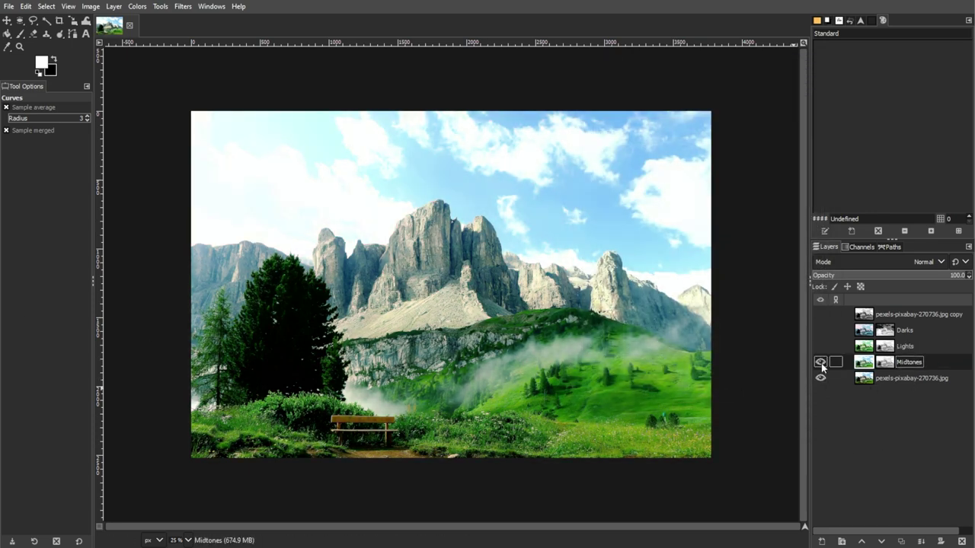
pyautogui.click(820, 346)
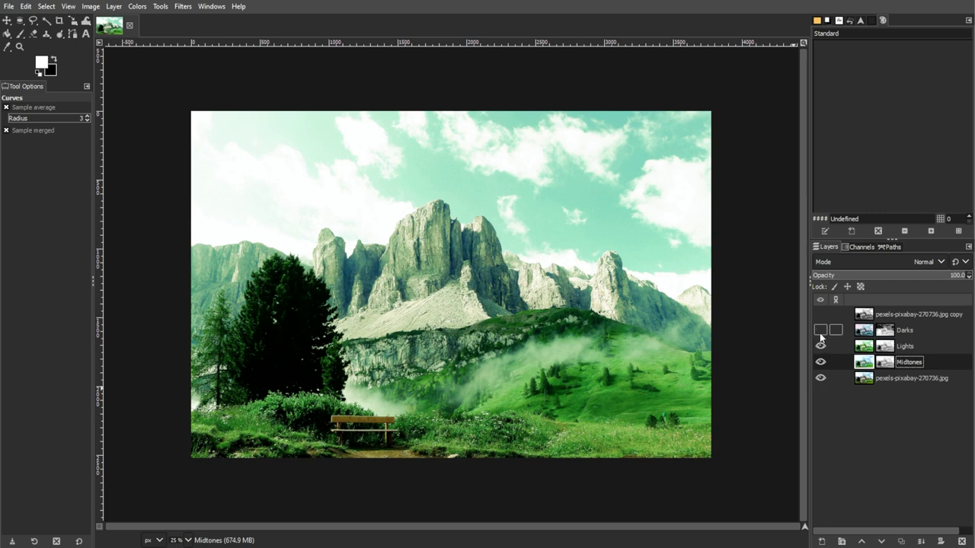
pyautogui.click(820, 330)
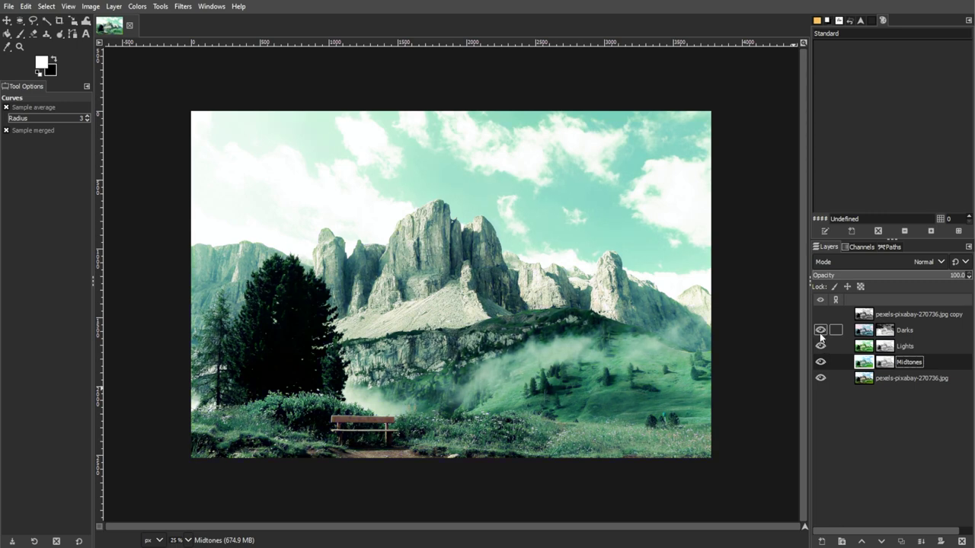
# Toggle the visibility of the Lights, Midtones and Darks layers to compare how each adjustment affects the photo
pyautogui.click(820, 347)
pyautogui.click(820, 362)
pyautogui.click(820, 363)
pyautogui.click(820, 346)
pyautogui.click(820, 331)
pyautogui.click(821, 347)
pyautogui.click(820, 363)
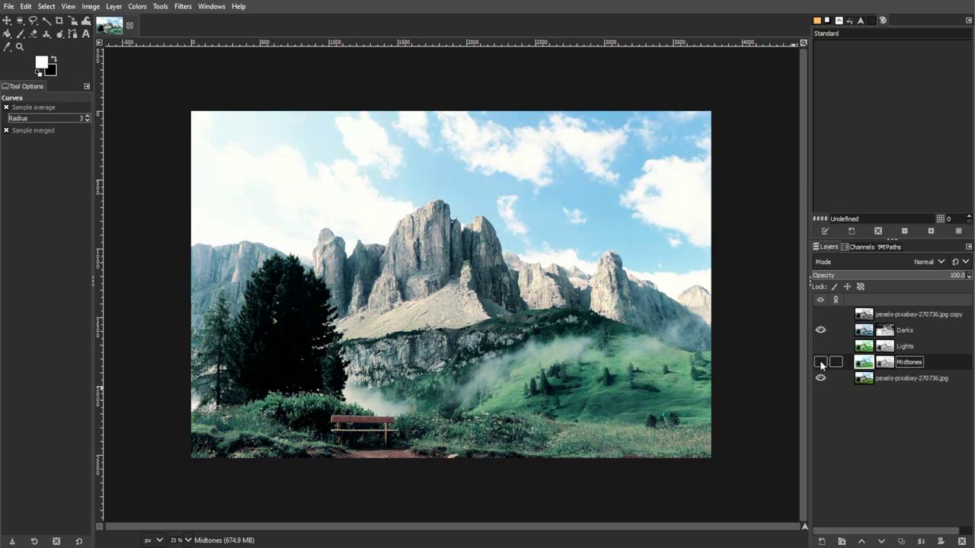
pyautogui.click(820, 363)
pyautogui.click(820, 346)
pyautogui.click(821, 331)
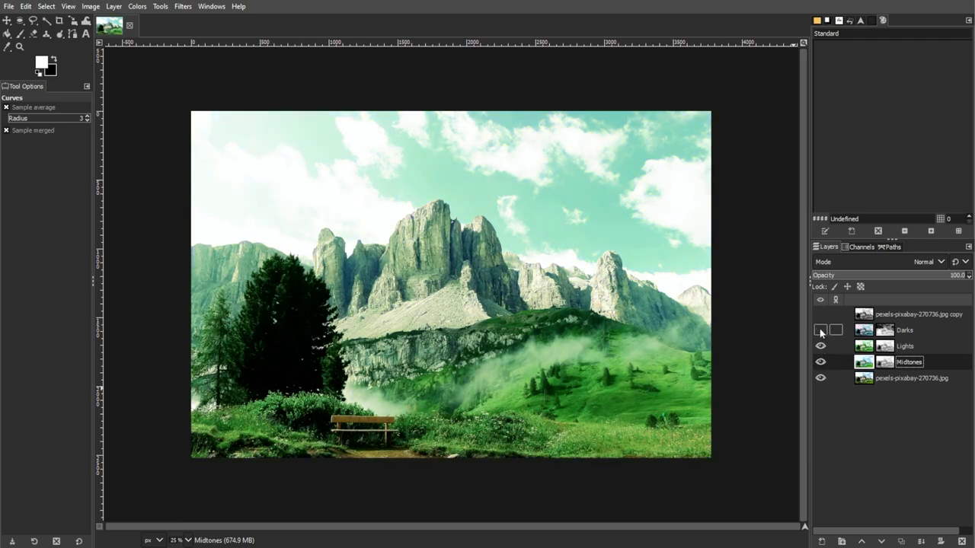
pyautogui.click(820, 330)
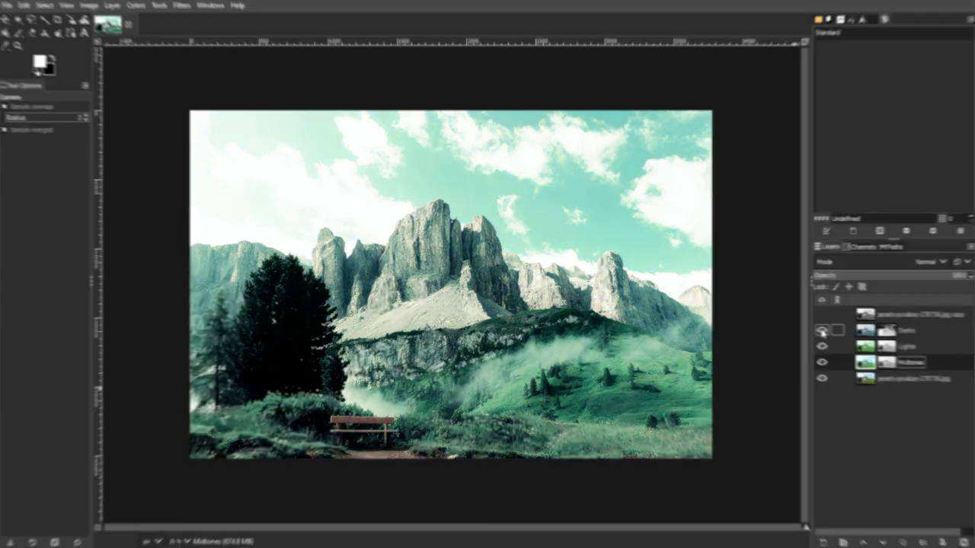